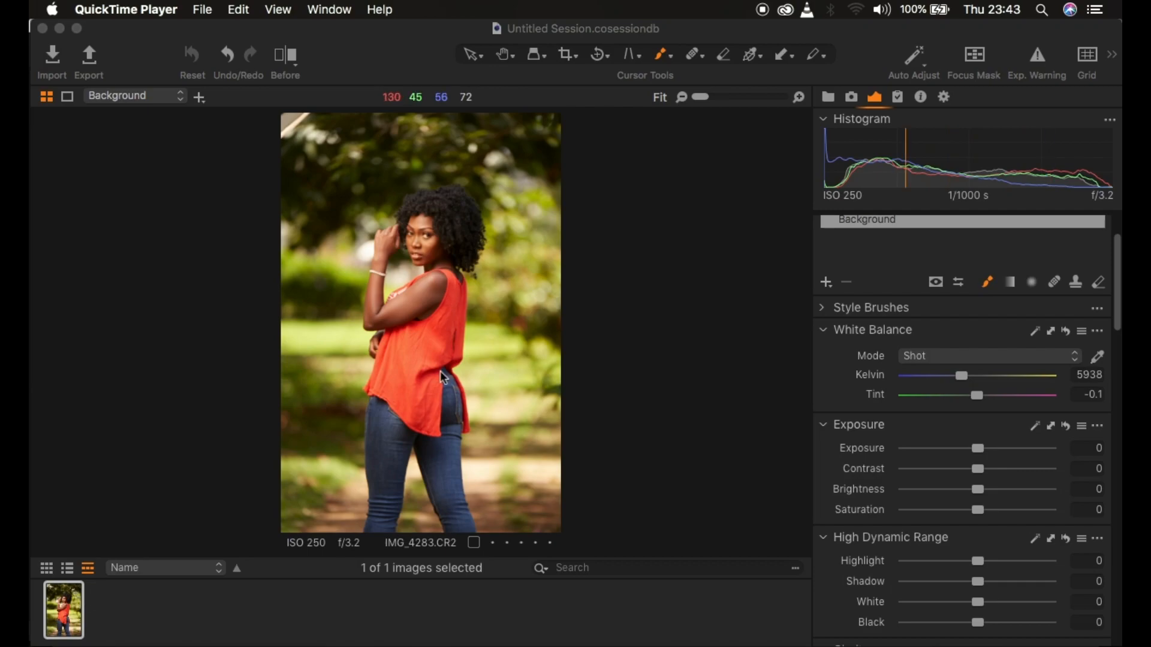
- Switch to Capture One and fit the whole portrait in the viewer
{"action": "scroll", "coordinate": [439, 371], "scroll_direction": "up", "scroll_amount": 3}
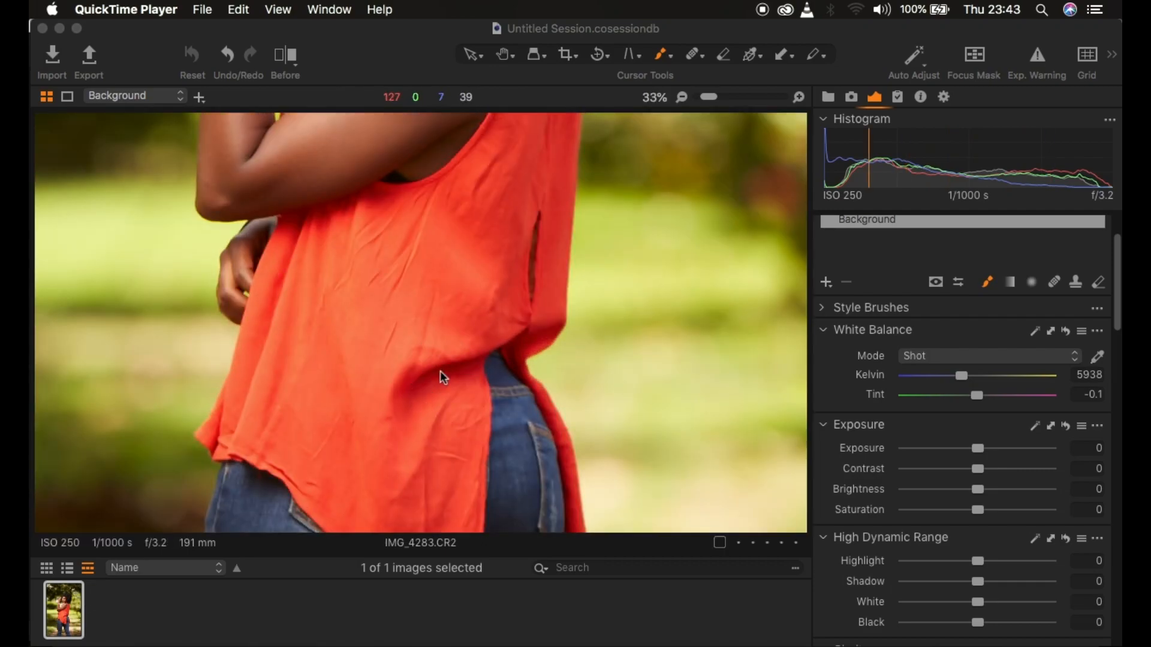
{"action": "left_click", "coordinate": [372, 60]}
{"action": "left_click", "coordinate": [209, 27]}
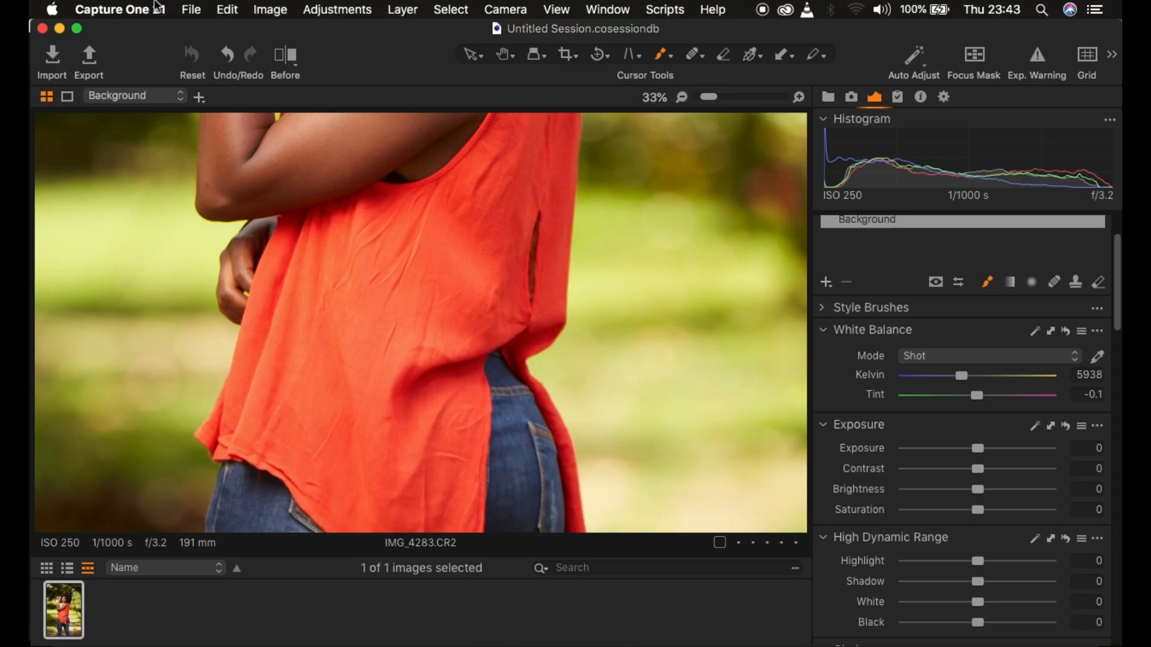
{"action": "key", "text": "super+0"}
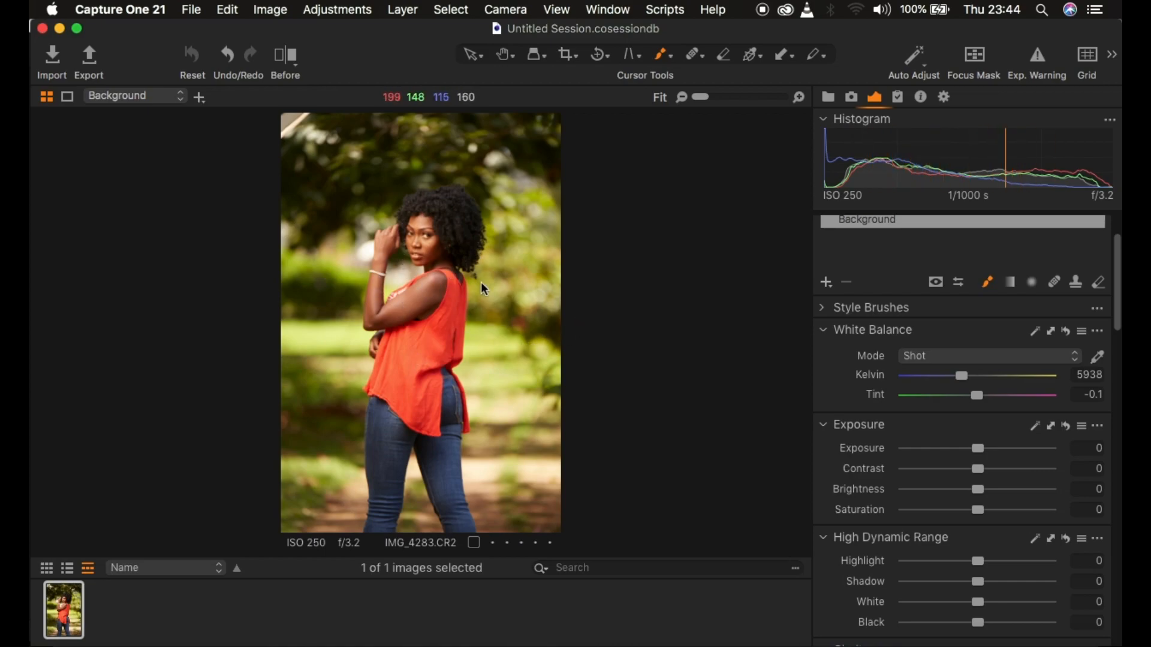
- On the Background layer, set Highlight to -52, White to -31 and Contrast to 7
{"action": "scroll", "coordinate": [983, 368], "scroll_direction": "up", "scroll_amount": 3}
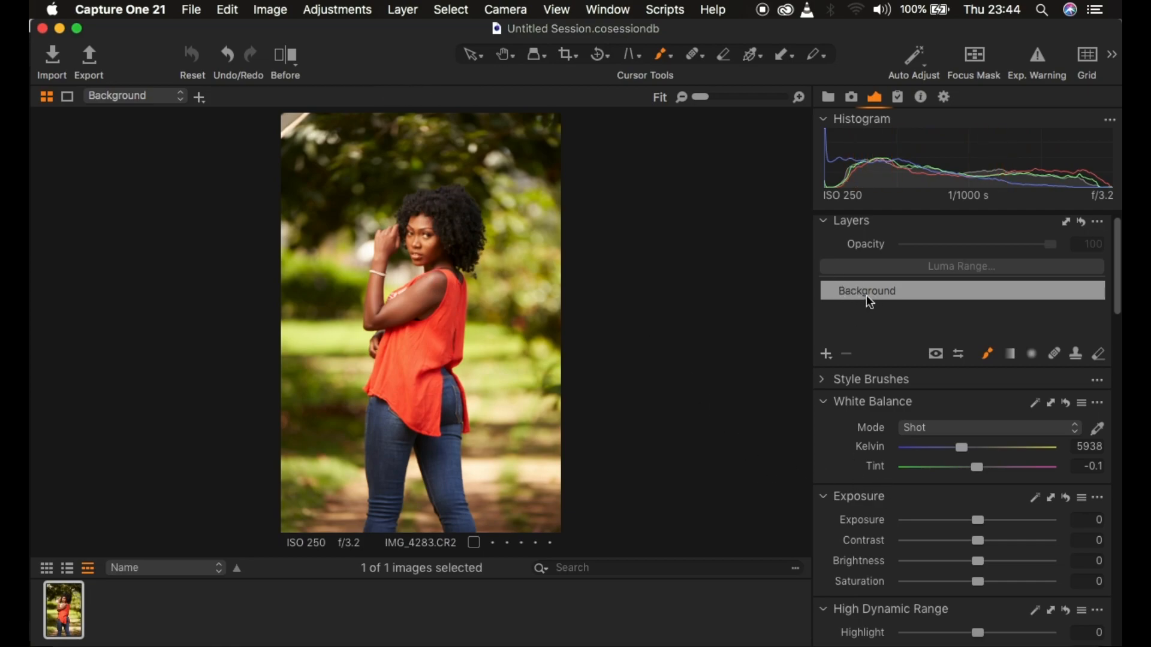
{"action": "scroll", "coordinate": [920, 545], "scroll_direction": "down", "scroll_amount": 3}
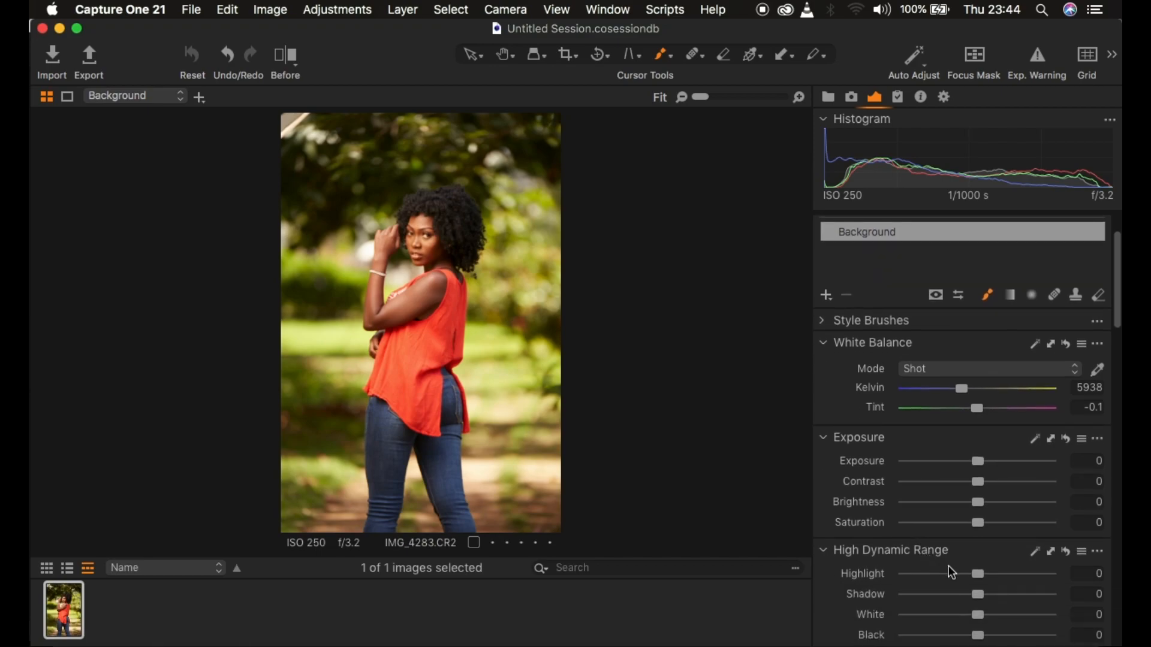
{"action": "left_click_drag", "start_coordinate": [966, 574], "coordinate": [941, 577]}
{"action": "left_click_drag", "start_coordinate": [972, 614], "coordinate": [951, 615]}
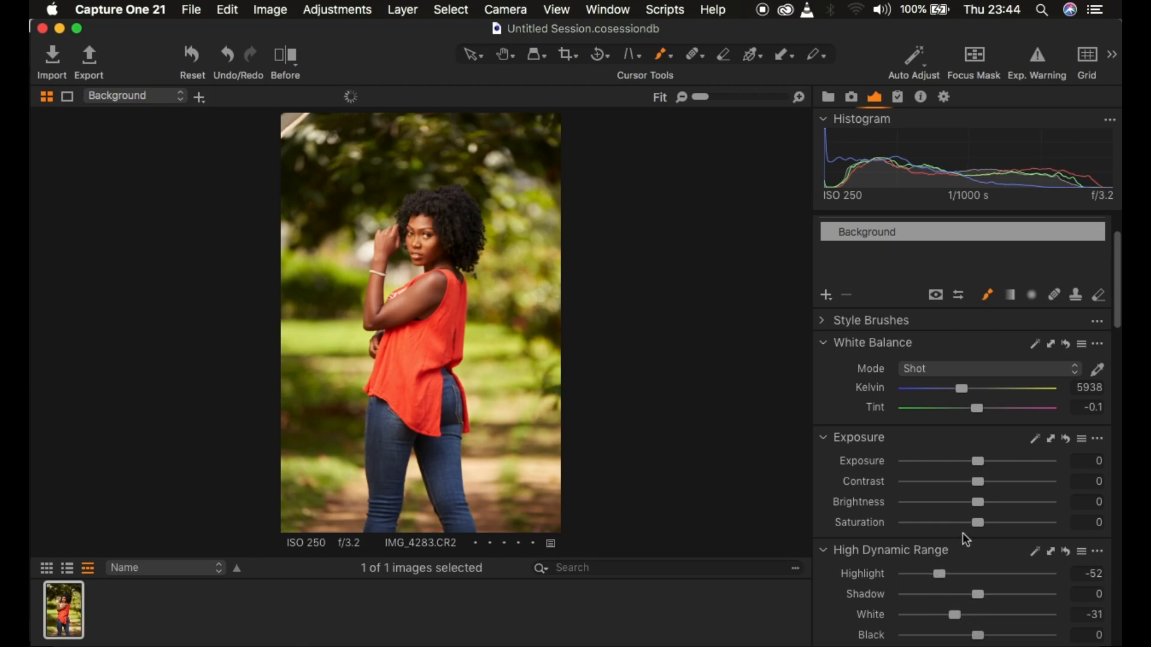
{"action": "left_click_drag", "start_coordinate": [977, 488], "coordinate": [989, 492]}
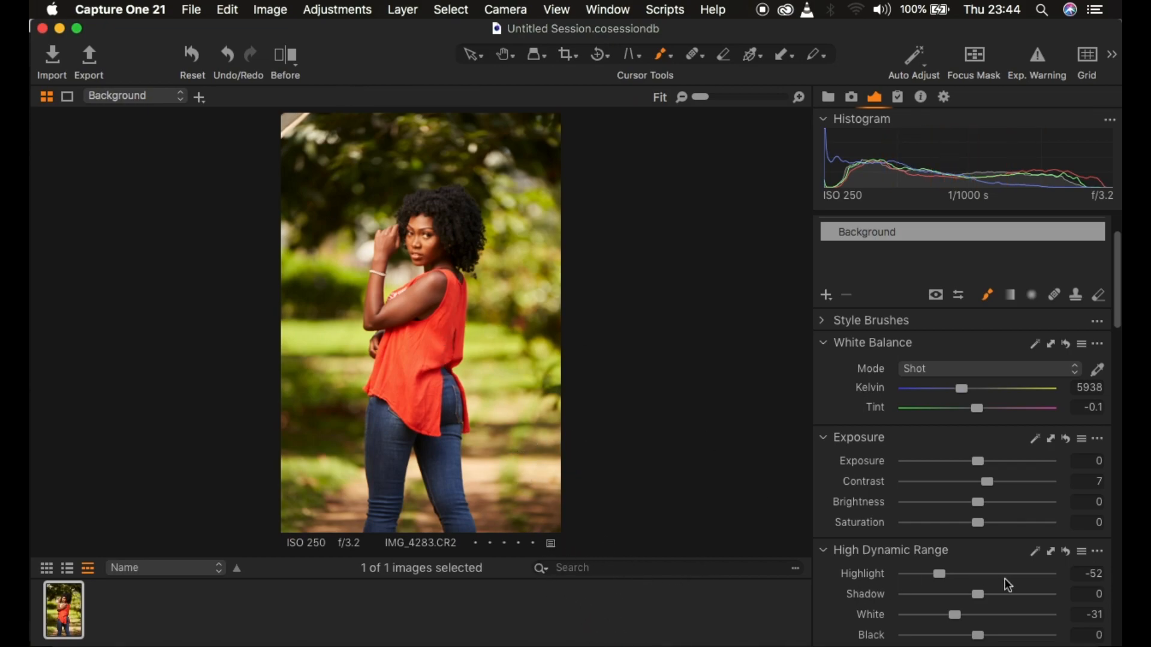
- Set the RGB Levels input shadow point to 4 and the input highlight point to 252
{"action": "scroll", "coordinate": [1009, 585], "scroll_direction": "down", "scroll_amount": 5}
{"action": "scroll", "coordinate": [1009, 585], "scroll_direction": "down", "scroll_amount": 12}
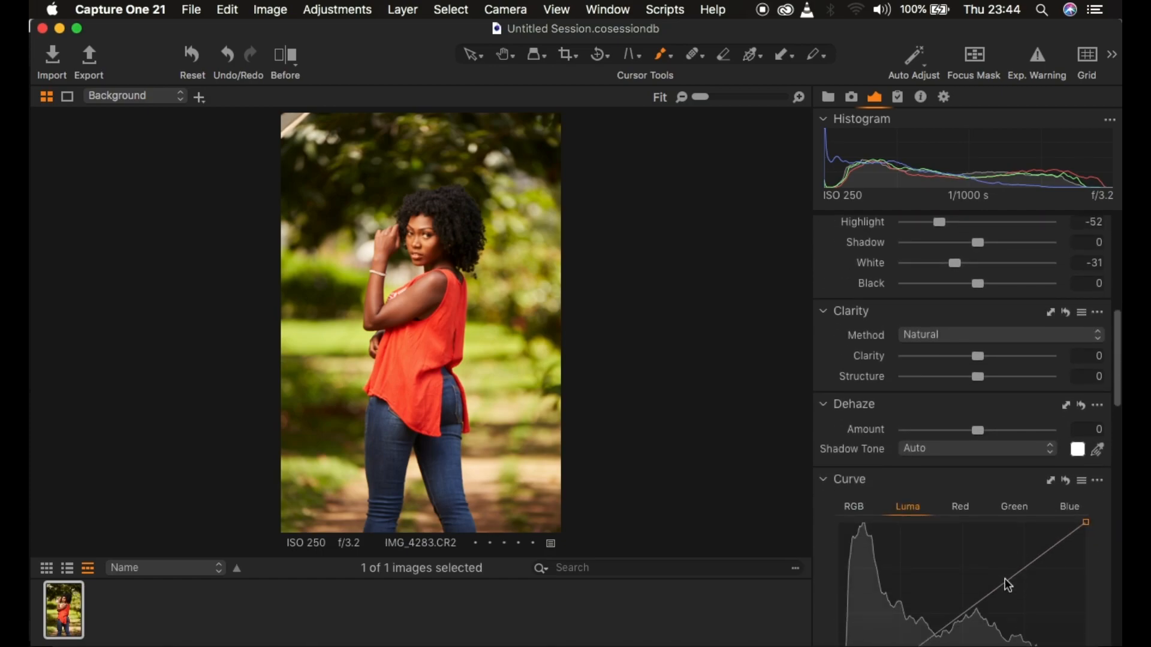
{"action": "scroll", "coordinate": [1009, 585], "scroll_direction": "down", "scroll_amount": 5}
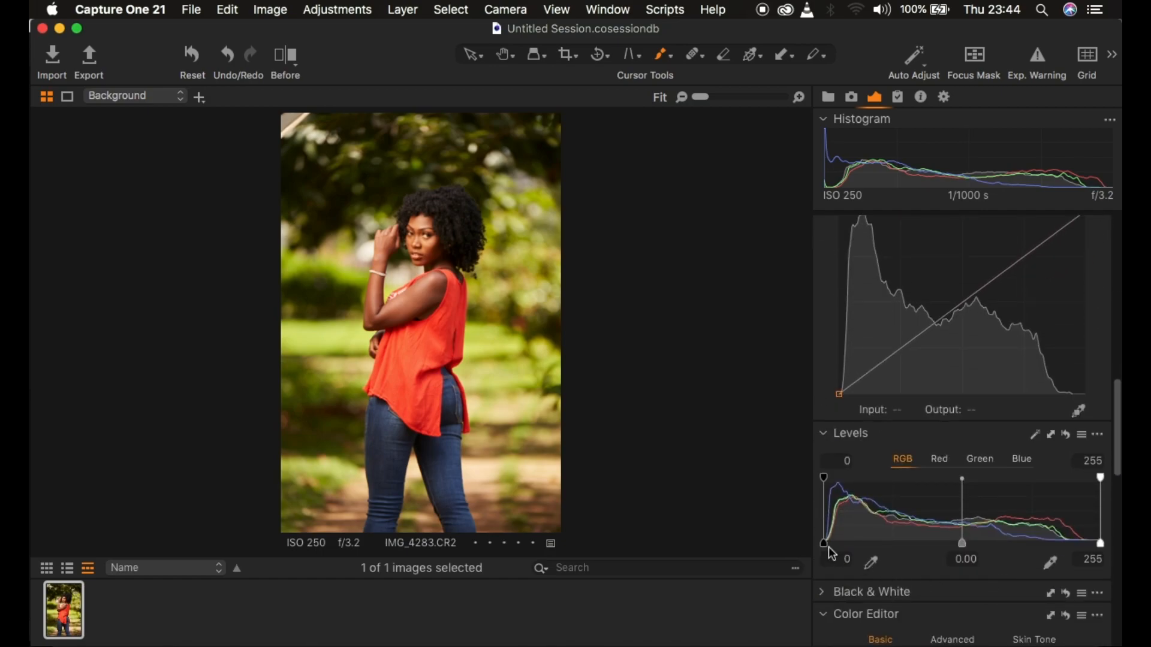
{"action": "left_click_drag", "start_coordinate": [828, 545], "coordinate": [828, 545]}
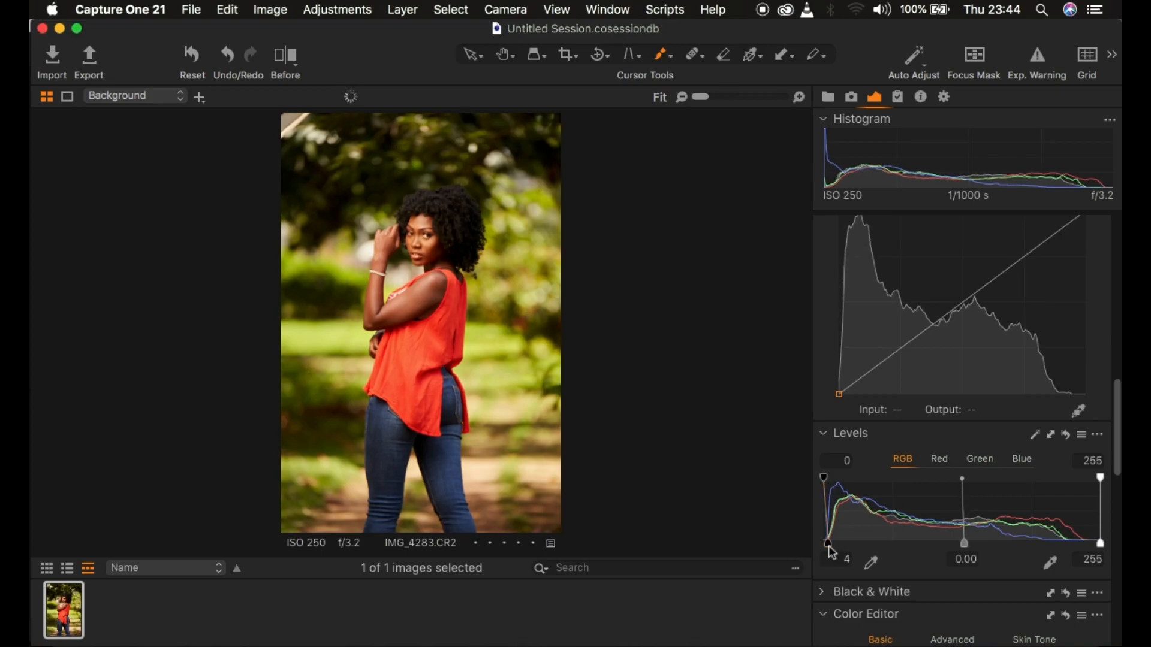
{"action": "left_click_drag", "start_coordinate": [1105, 548], "coordinate": [1099, 547]}
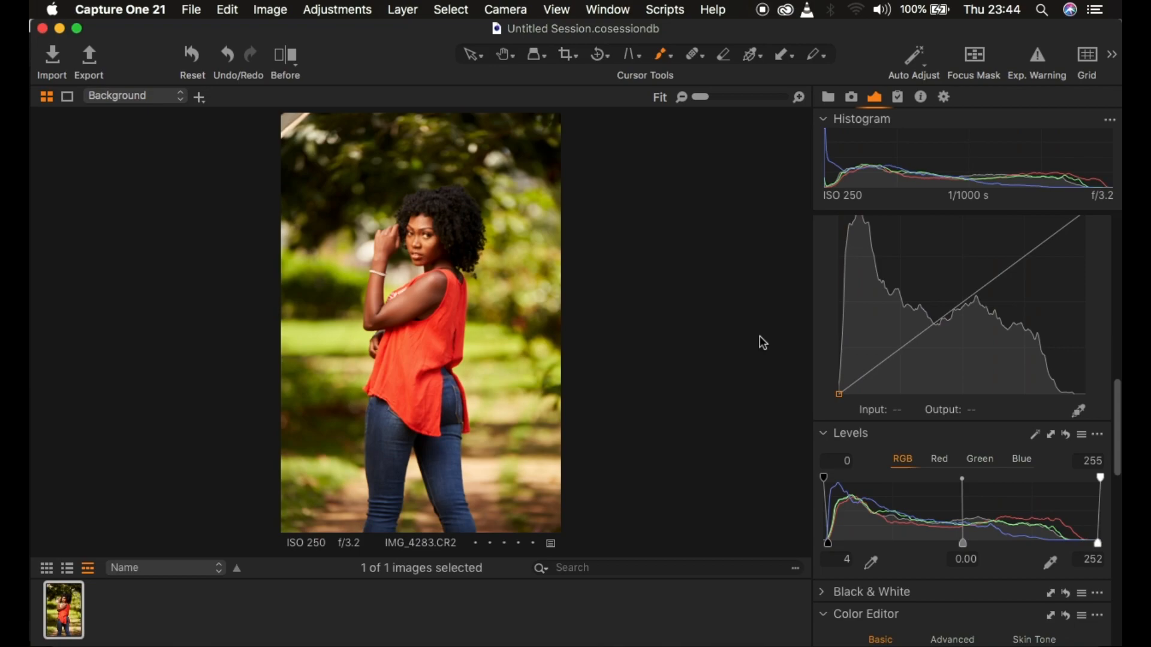
- Add a new filled adjustment layer above the Background layer
{"action": "scroll", "coordinate": [966, 368], "scroll_direction": "up", "scroll_amount": 10}
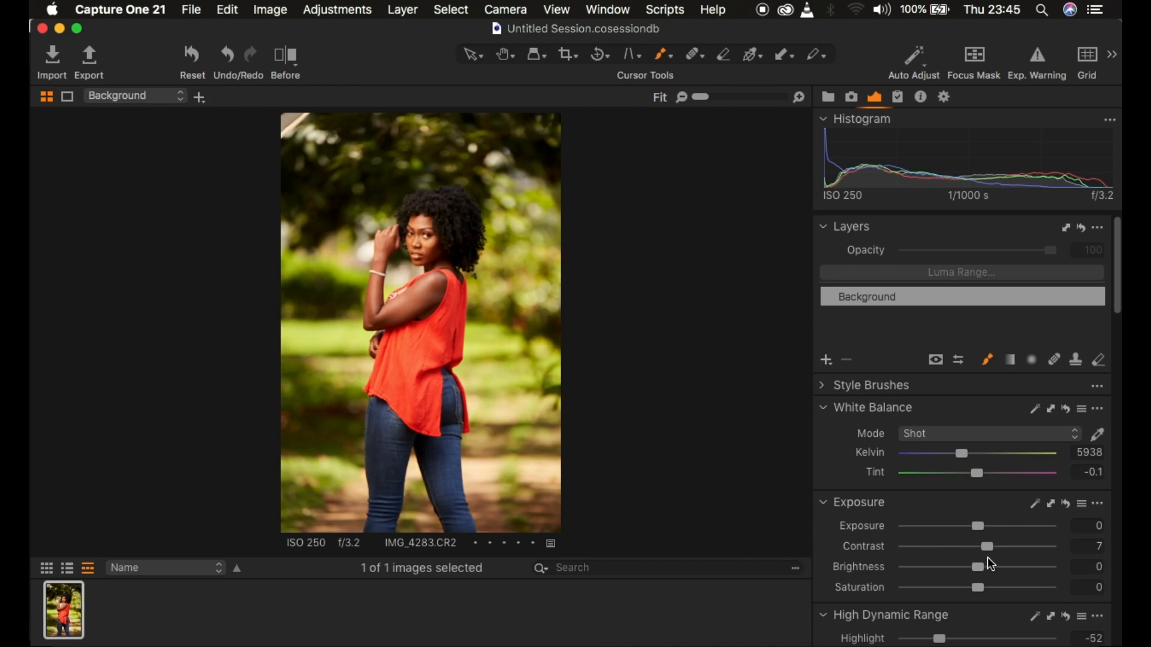
{"action": "left_click", "coordinate": [827, 362]}
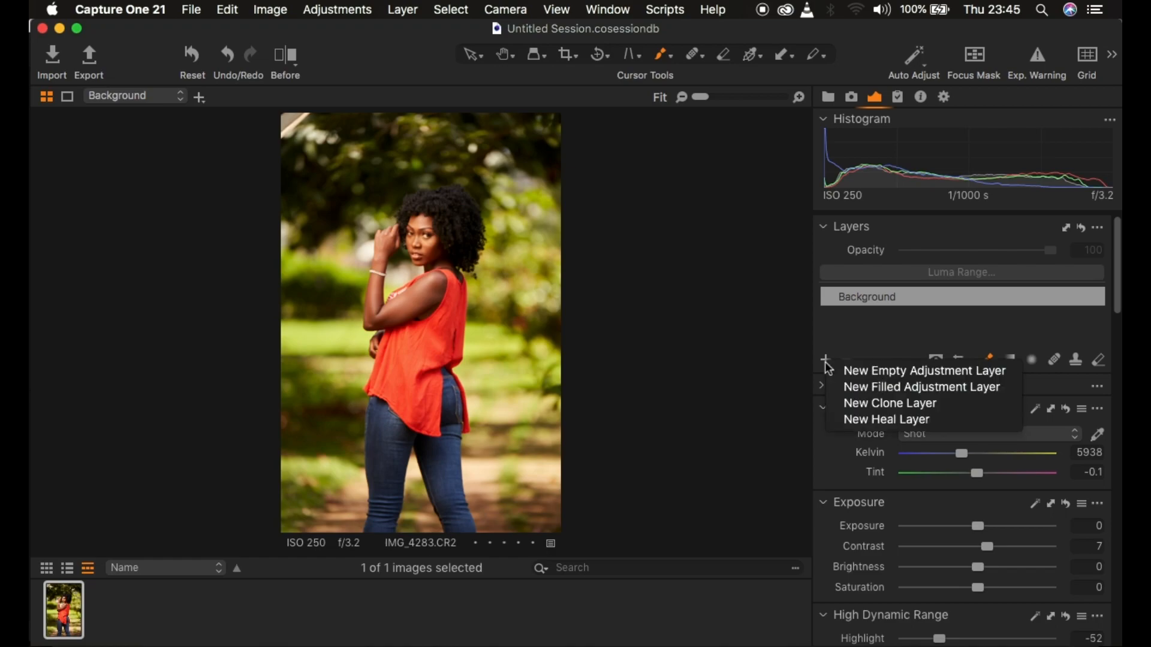
{"action": "left_click", "coordinate": [871, 390]}
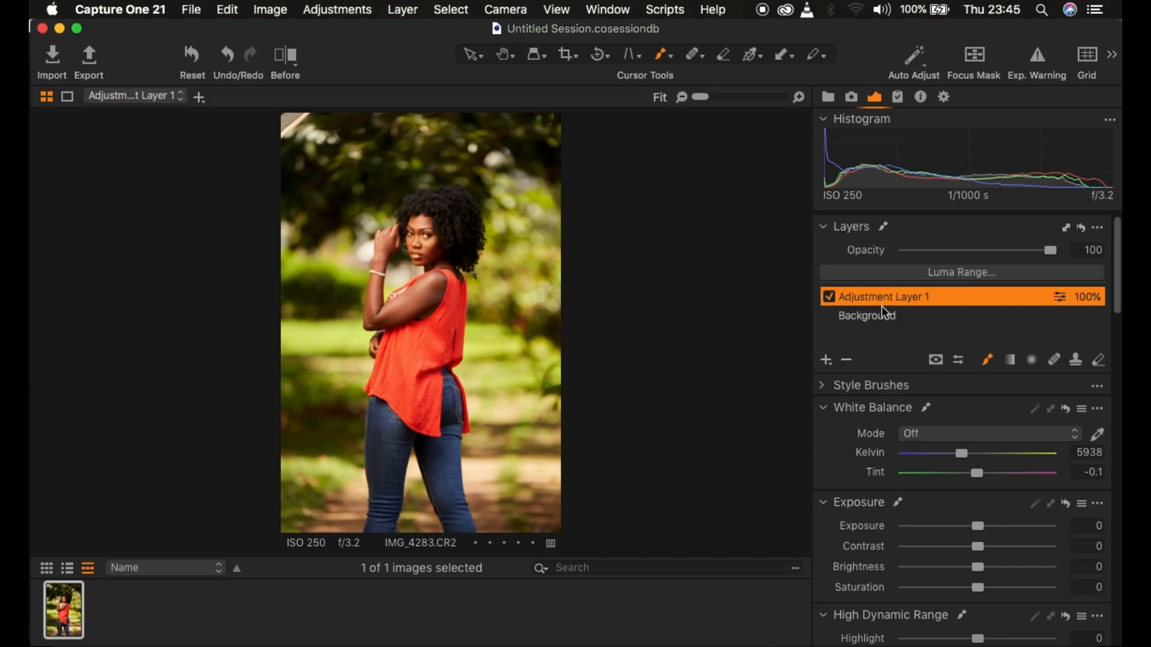
- Examine the Color Editor, the available workspaces and the list of tools that can be added to the exposure tools
{"action": "scroll", "coordinate": [931, 560], "scroll_direction": "down", "scroll_amount": 10}
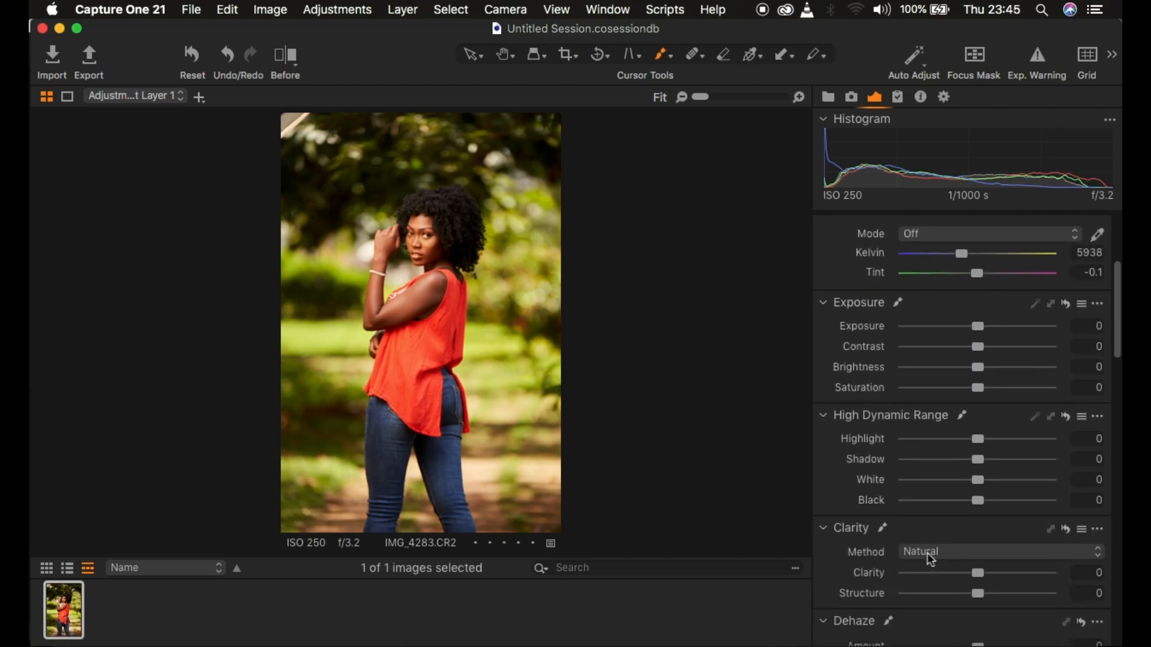
{"action": "scroll", "coordinate": [929, 552], "scroll_direction": "down", "scroll_amount": 10}
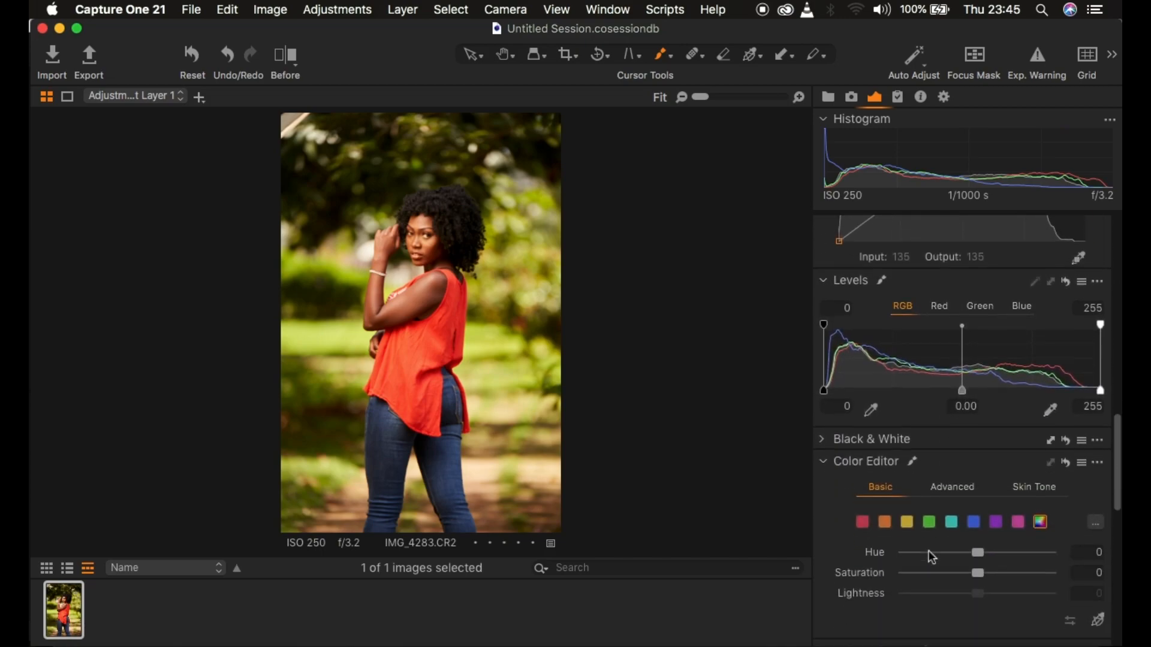
{"action": "scroll", "coordinate": [905, 402], "scroll_direction": "up", "scroll_amount": 10}
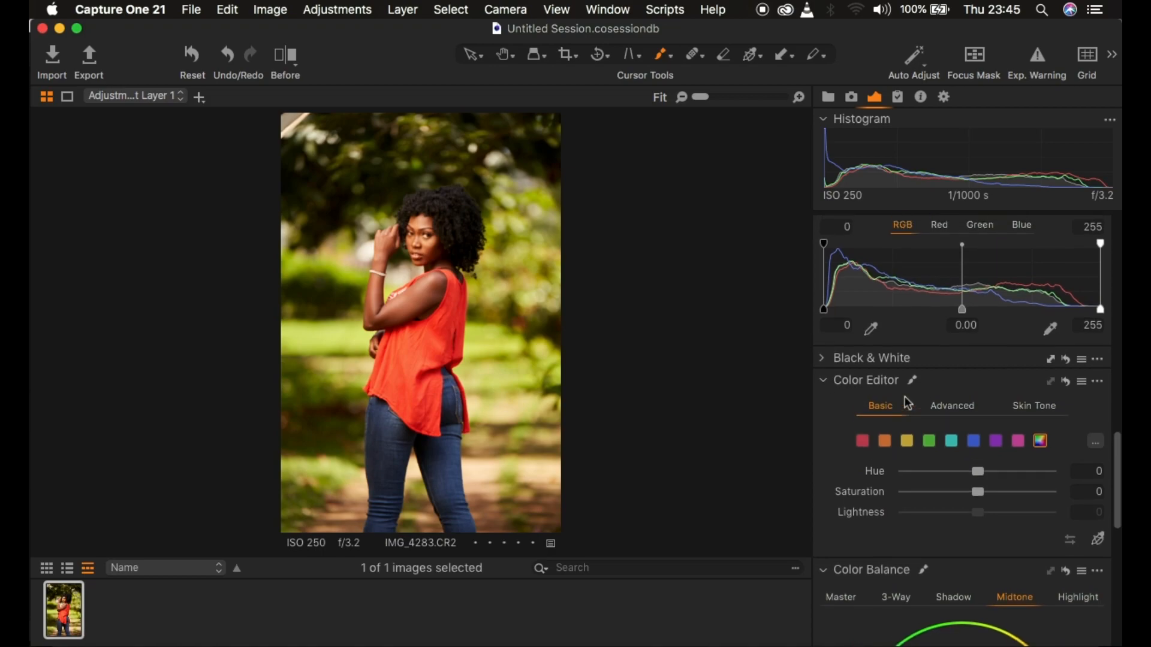
{"action": "scroll", "coordinate": [904, 397], "scroll_direction": "up", "scroll_amount": 5}
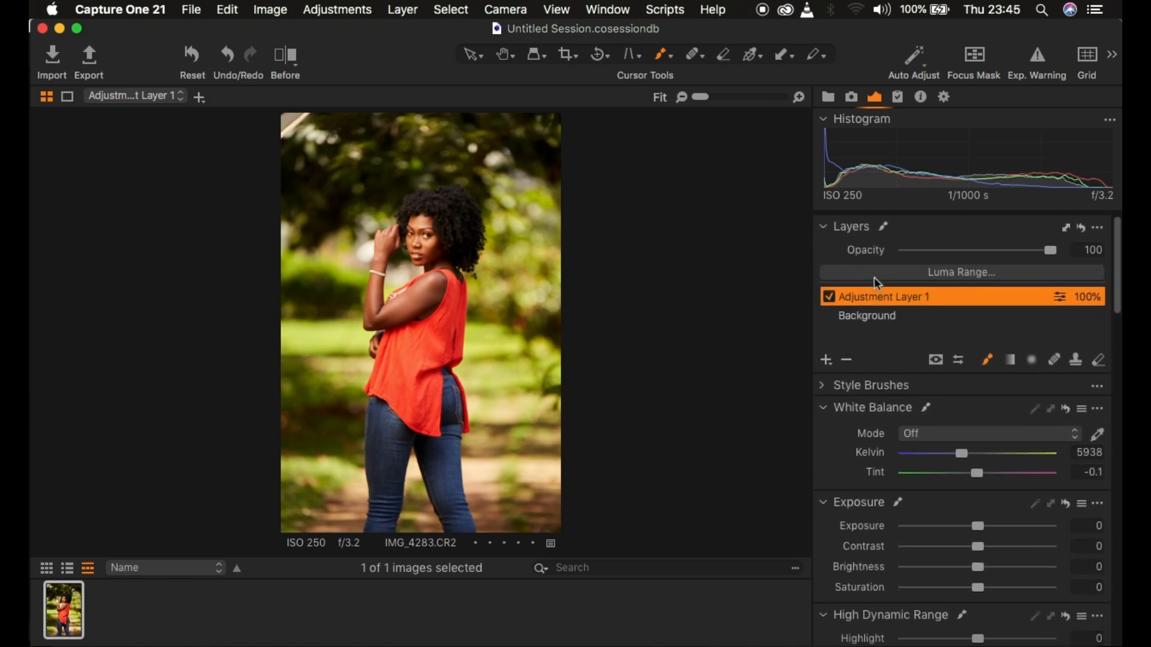
{"action": "left_click", "coordinate": [609, 10]}
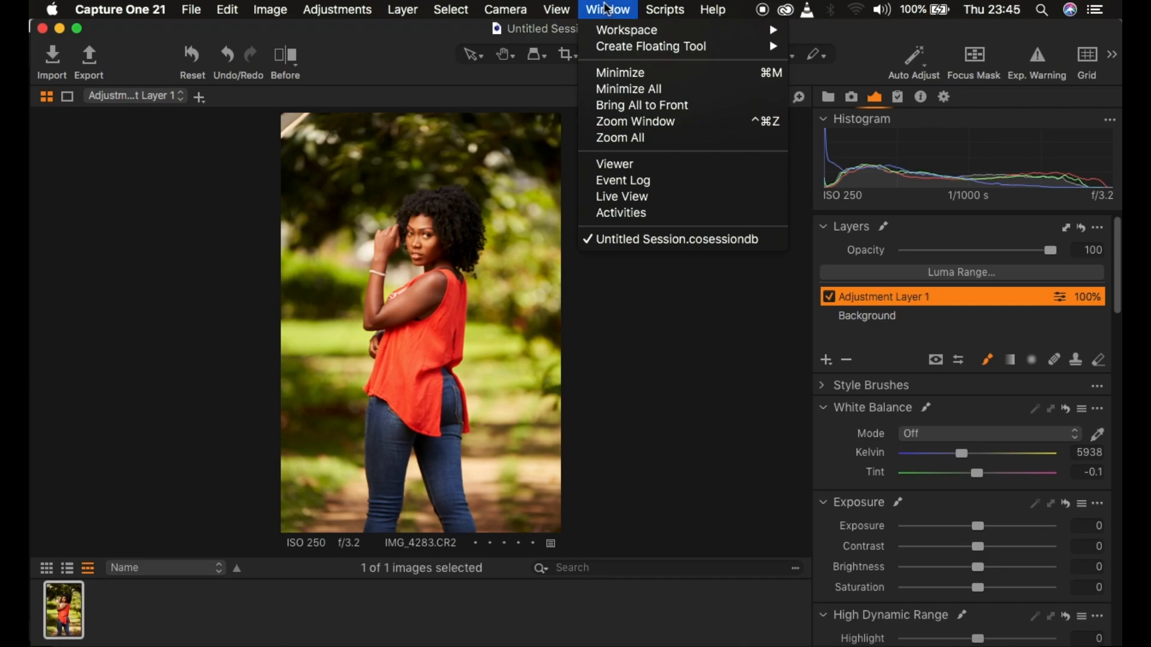
{"action": "mouse_move", "coordinate": [612, 36]}
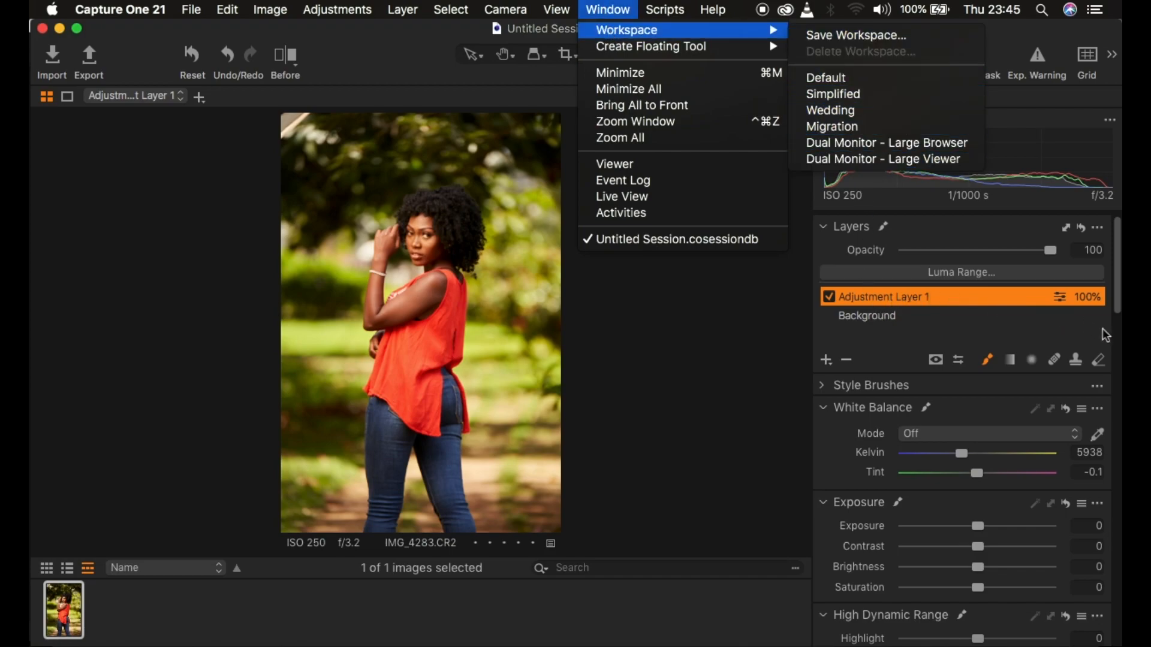
{"action": "left_click", "coordinate": [1117, 341]}
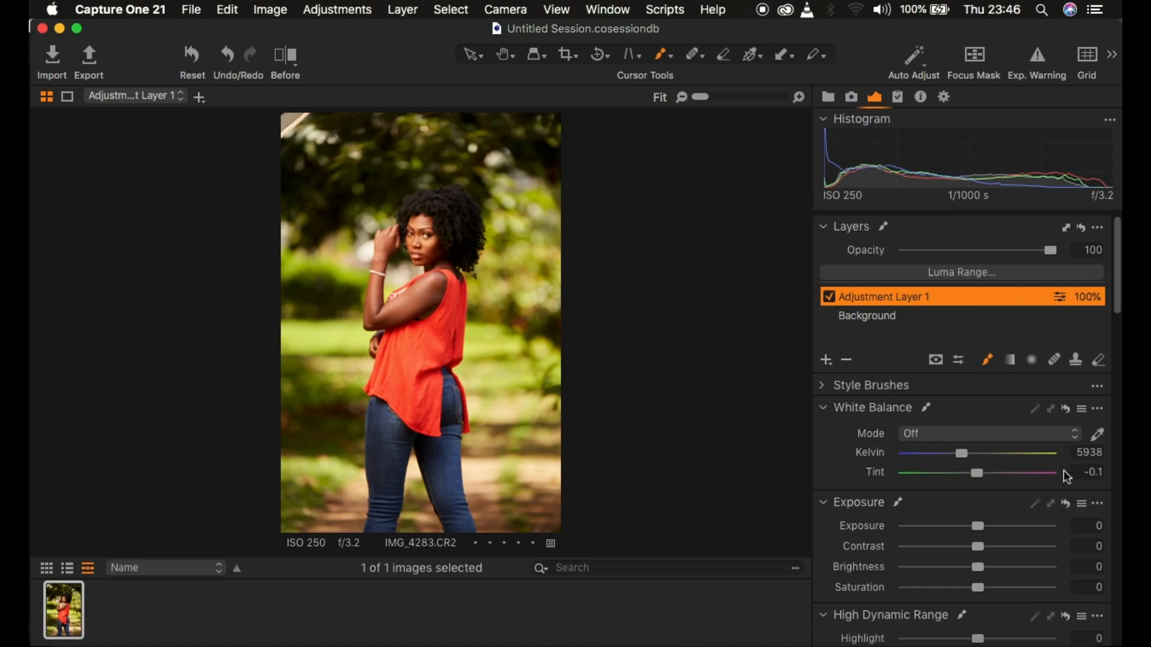
{"action": "scroll", "coordinate": [1064, 473], "scroll_direction": "down", "scroll_amount": 5}
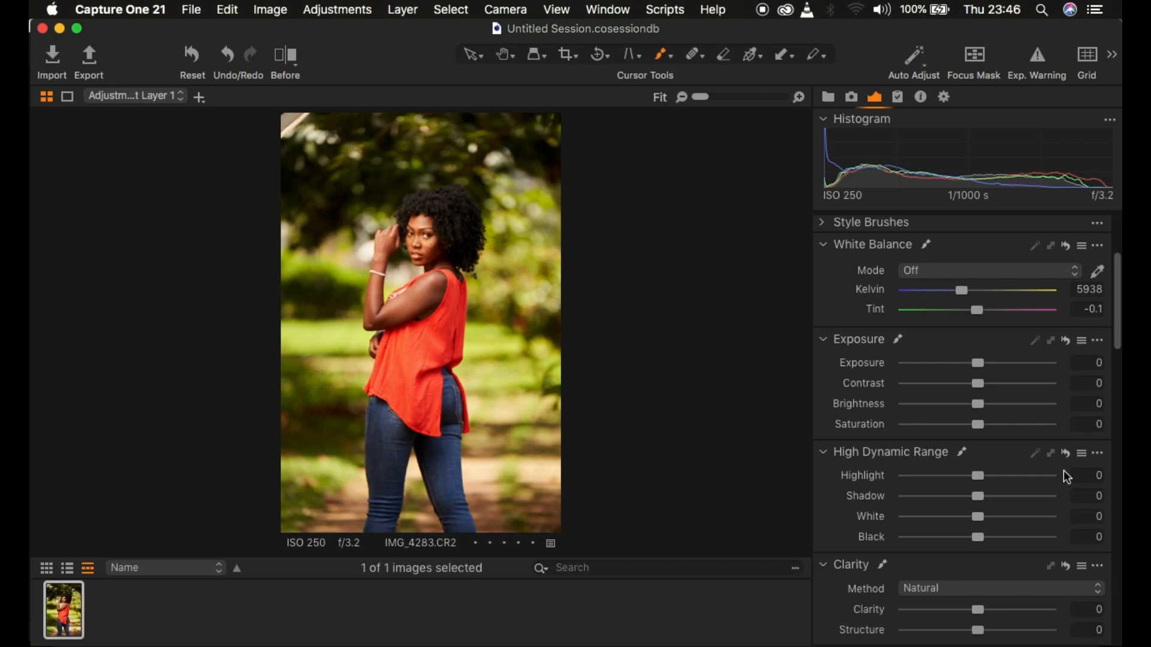
{"action": "scroll", "coordinate": [1067, 477], "scroll_direction": "down", "scroll_amount": 3}
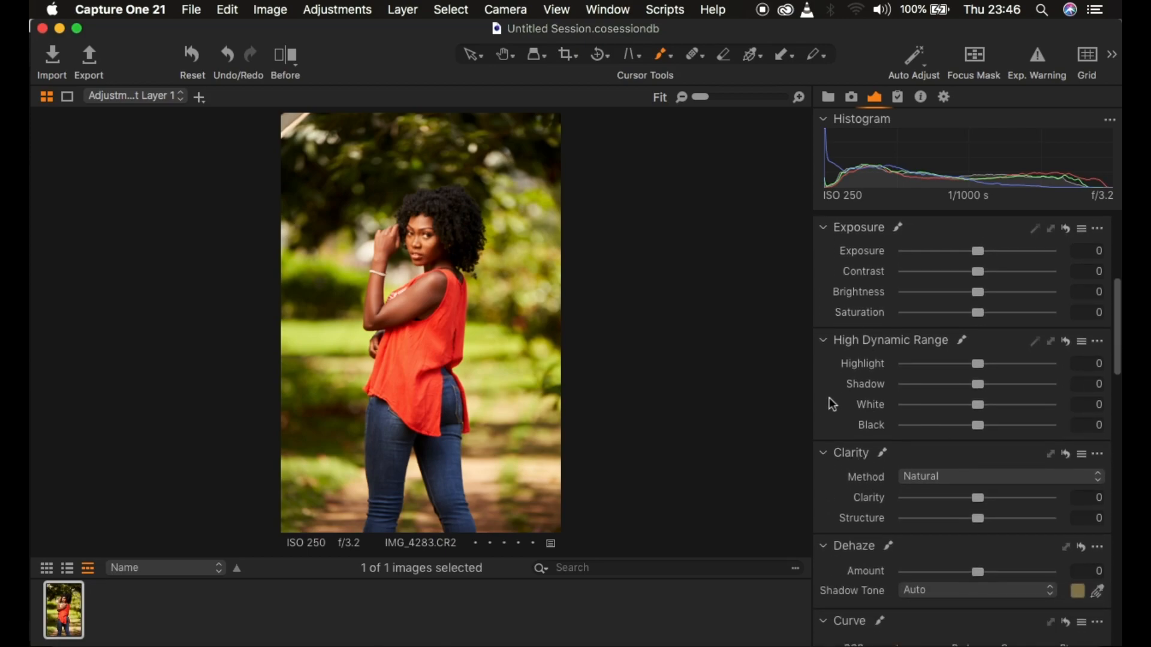
{"action": "right_click", "coordinate": [829, 399]}
{"action": "mouse_move", "coordinate": [865, 408]}
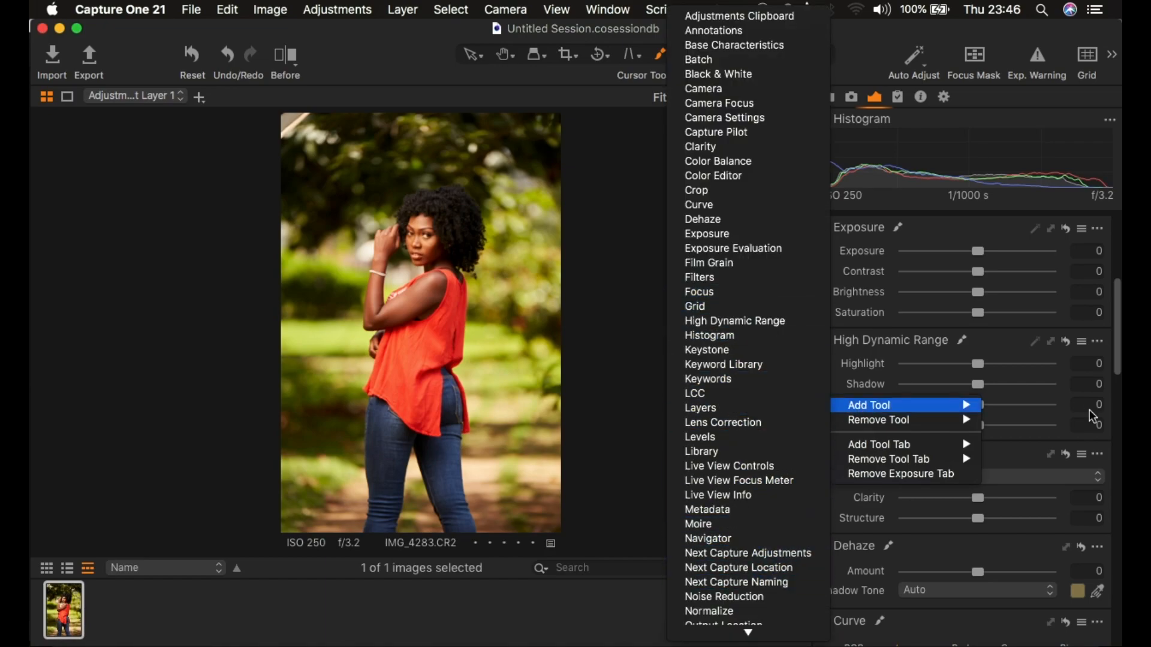
{"action": "left_click", "coordinate": [975, 560]}
- In the Color Editor's Skin Tone mode, sample the skin colour from the woman's cheek on the adjustment layer
{"action": "scroll", "coordinate": [994, 534], "scroll_direction": "down", "scroll_amount": 3}
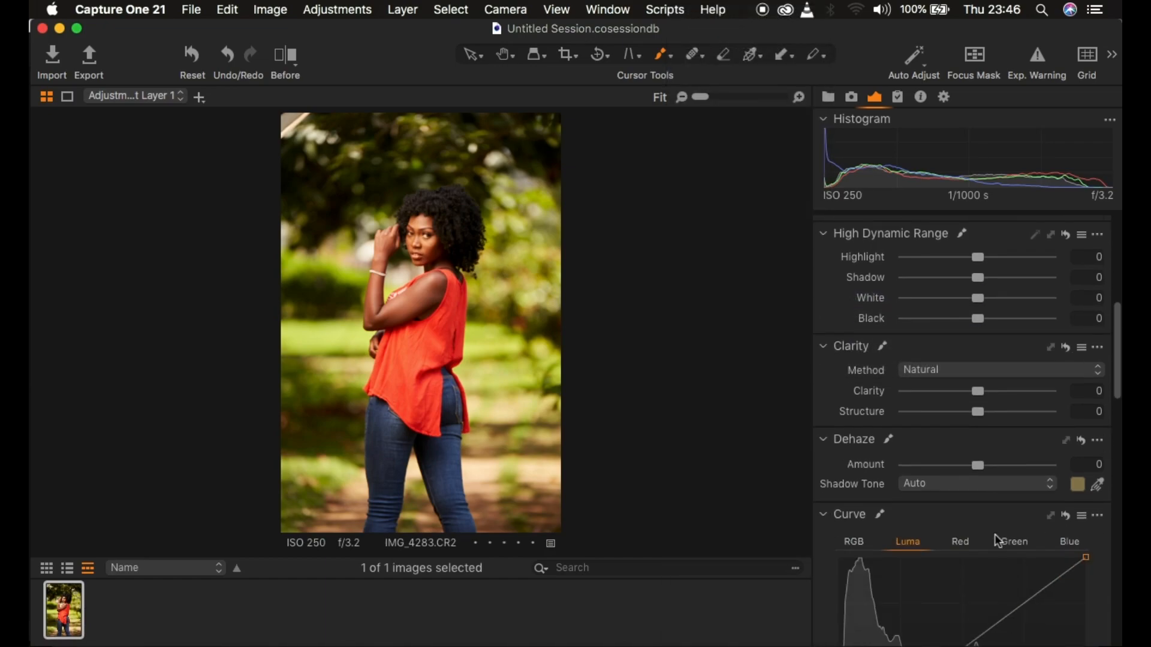
{"action": "scroll", "coordinate": [995, 534], "scroll_direction": "down", "scroll_amount": 10}
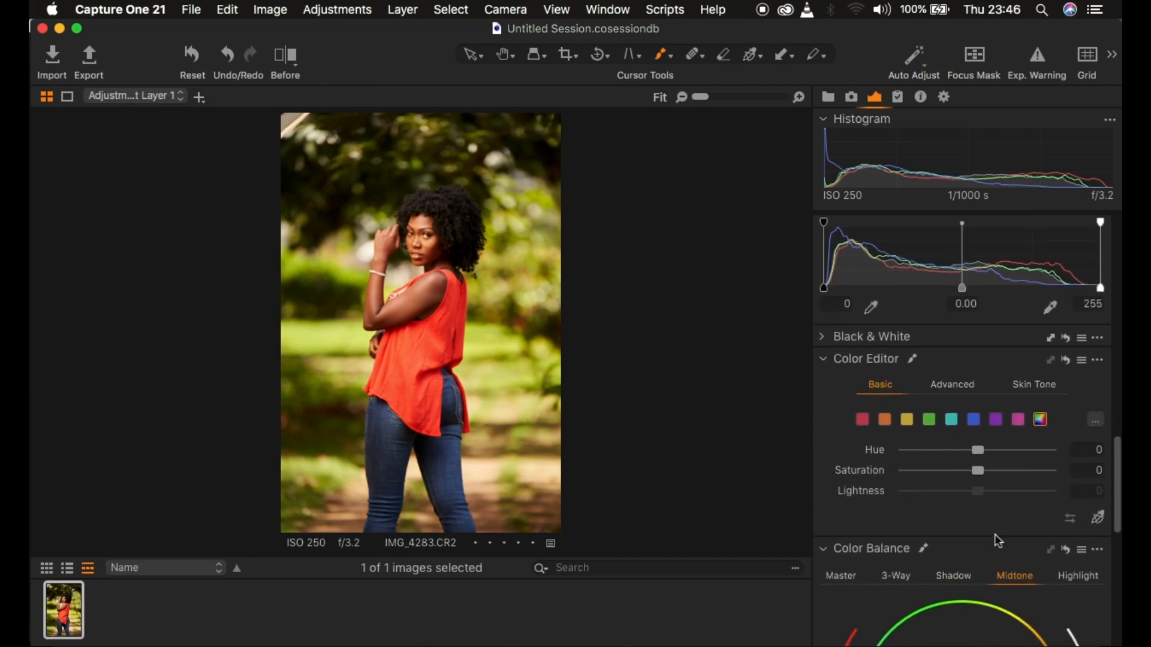
{"action": "left_click", "coordinate": [1029, 368]}
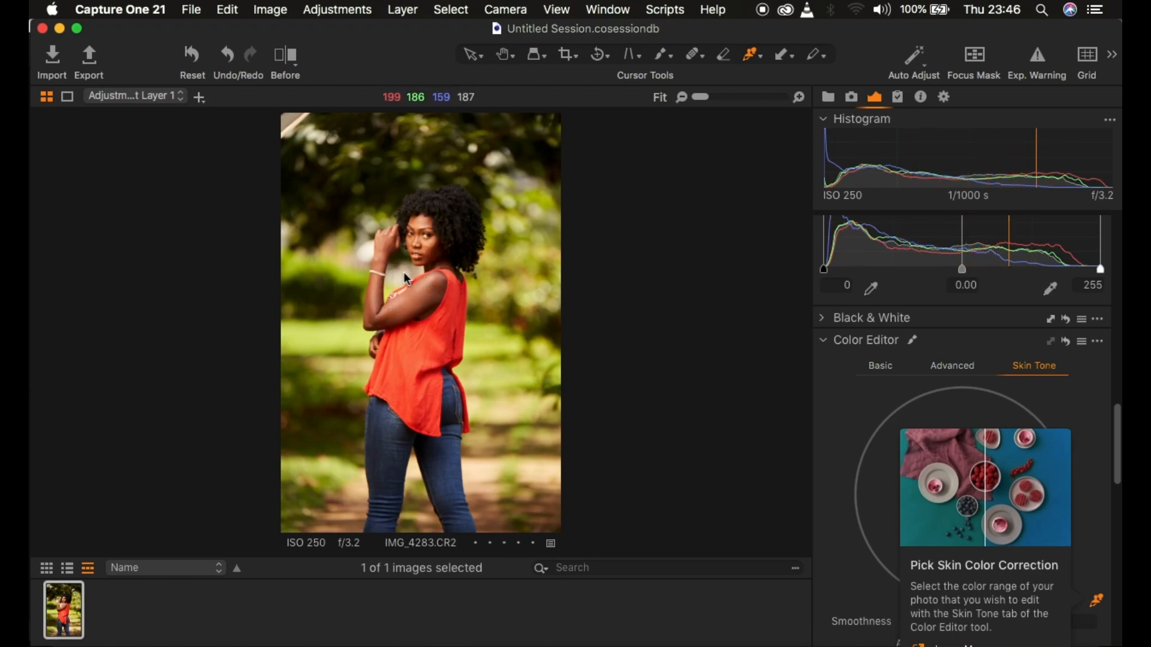
{"action": "key", "text": "super+equal"}
{"action": "key", "text": "super+equal"}
{"action": "key", "text": "super+equal"}
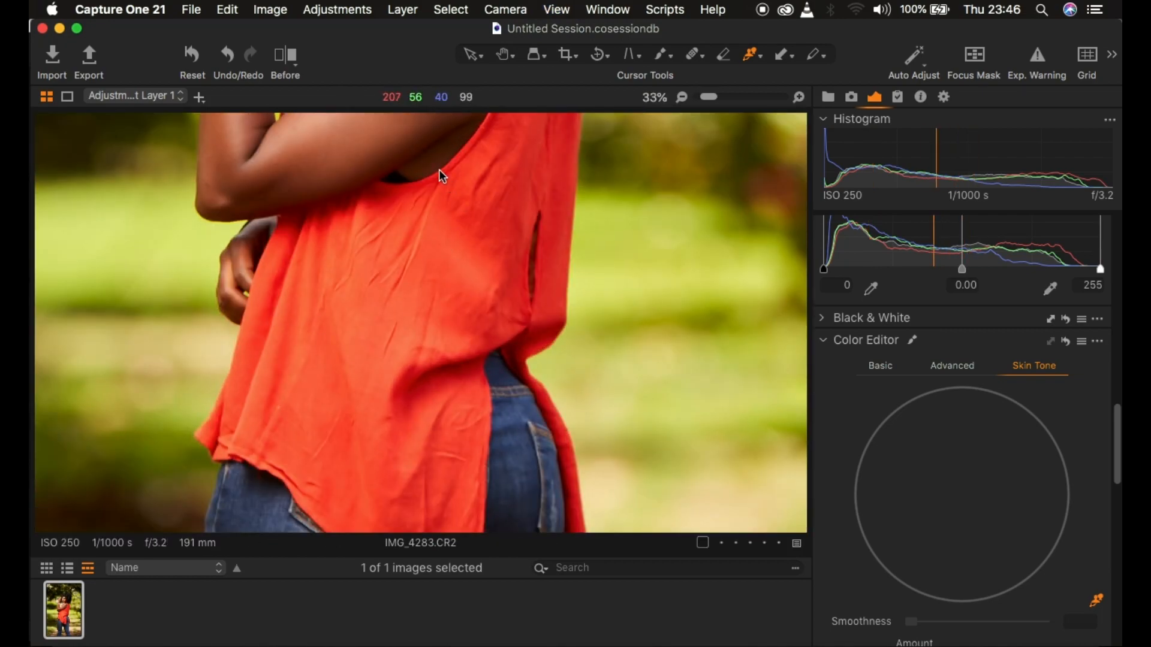
{"action": "left_click_drag", "start_coordinate": [439, 169], "coordinate": [478, 442]}
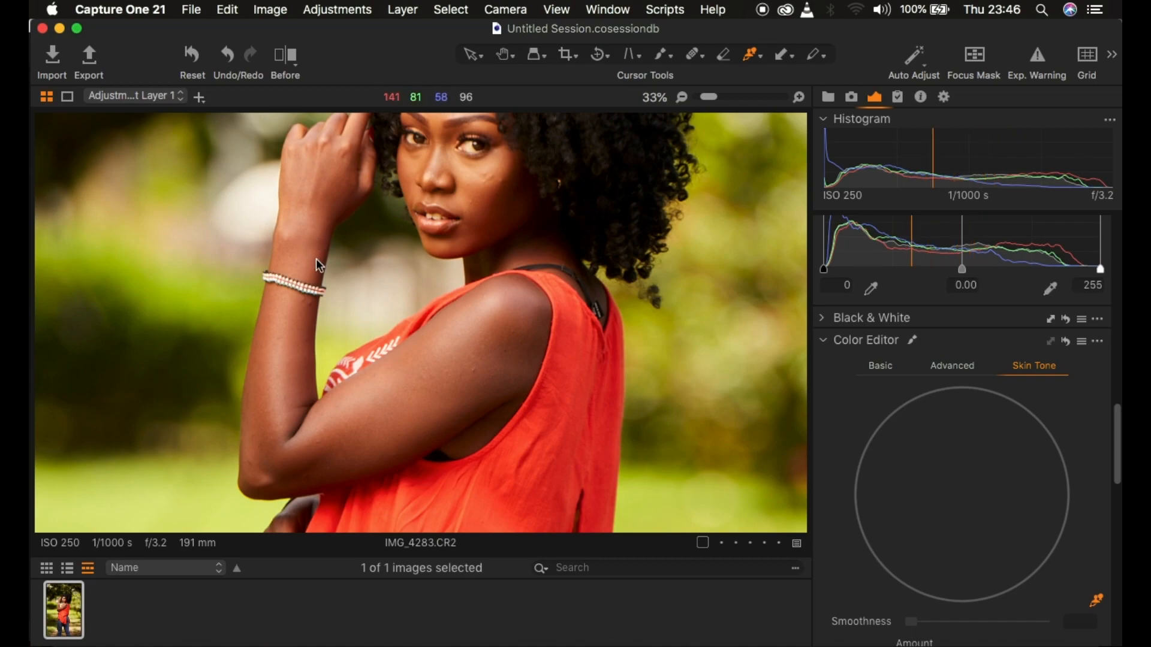
{"action": "key", "text": "super+equal"}
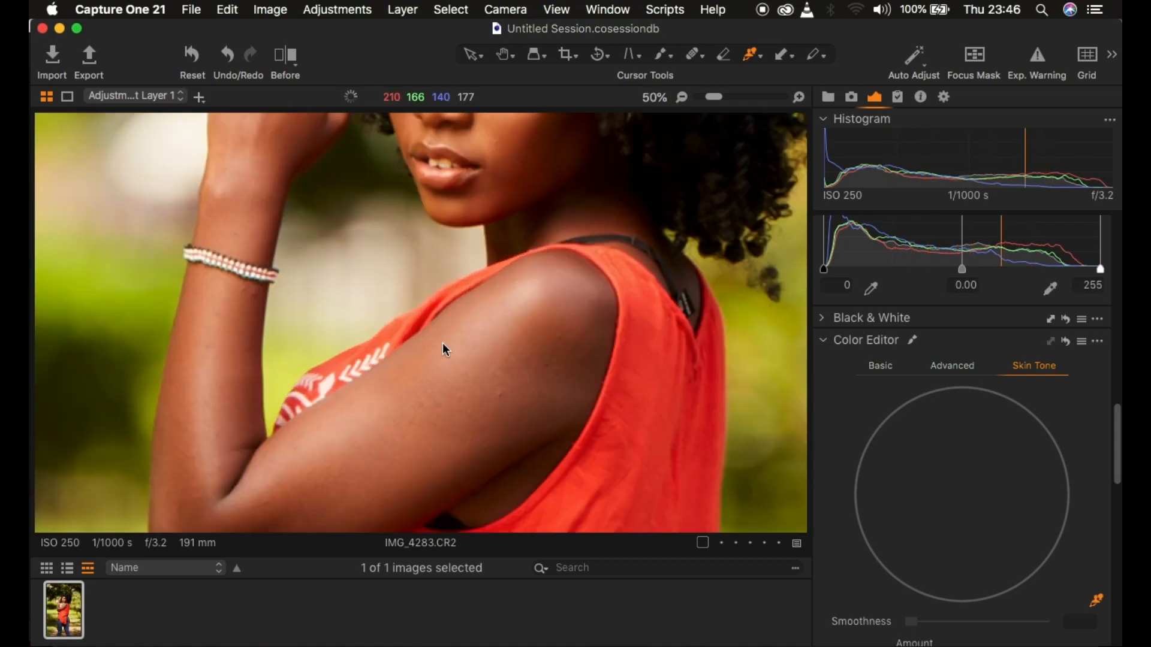
{"action": "left_click_drag", "start_coordinate": [585, 149], "coordinate": [594, 320]}
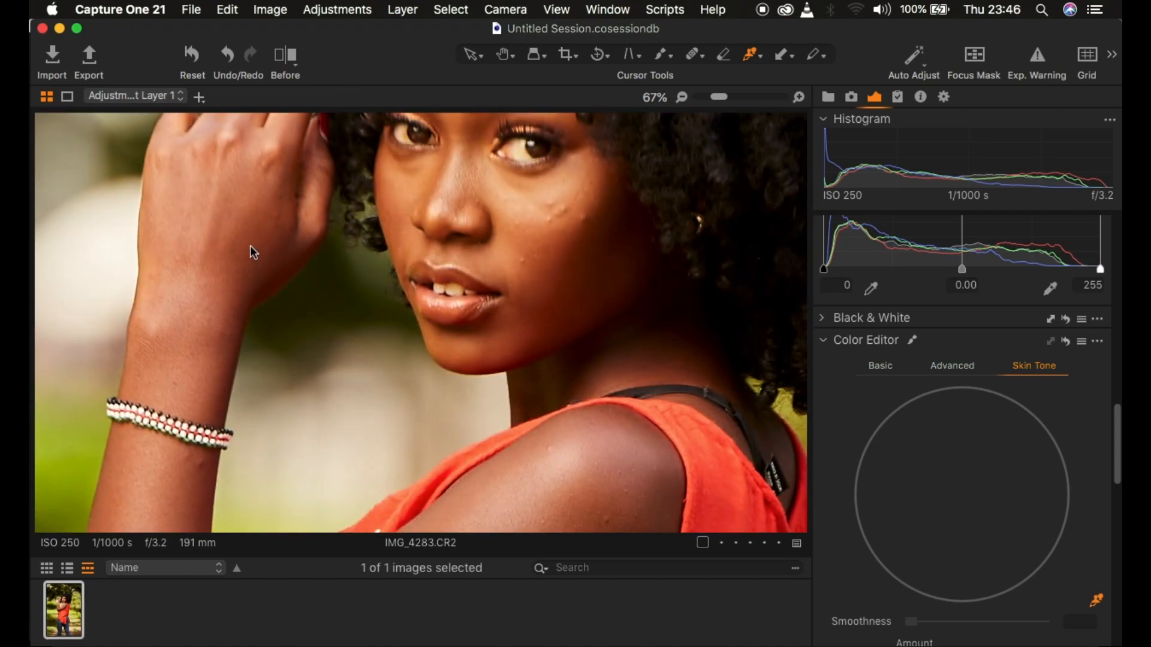
{"action": "left_click", "coordinate": [525, 244]}
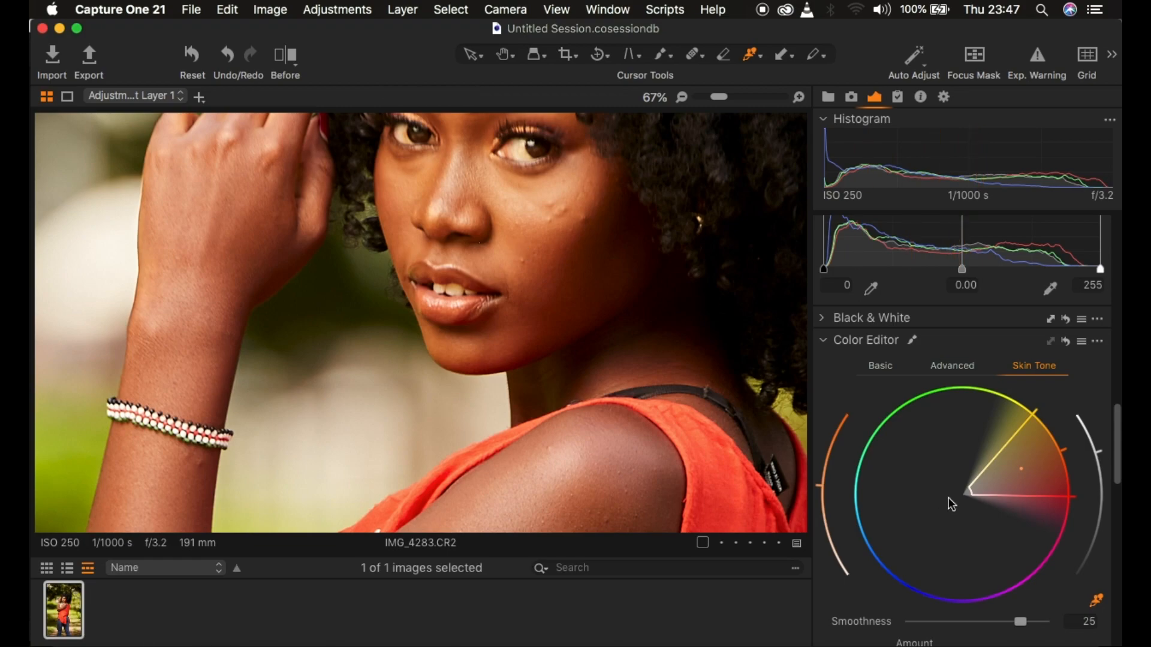
- Set the skin tone's Hue Uniformity to 58.4
{"action": "scroll", "coordinate": [1004, 528], "scroll_direction": "down", "scroll_amount": 5}
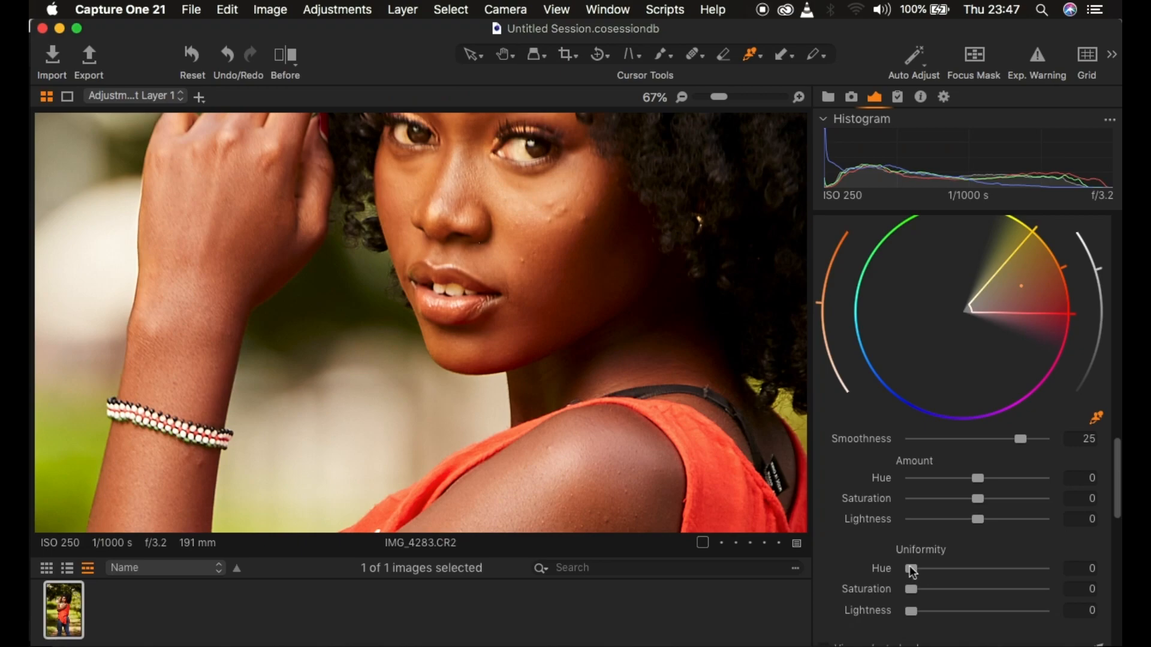
{"action": "left_click_drag", "start_coordinate": [913, 572], "coordinate": [987, 574]}
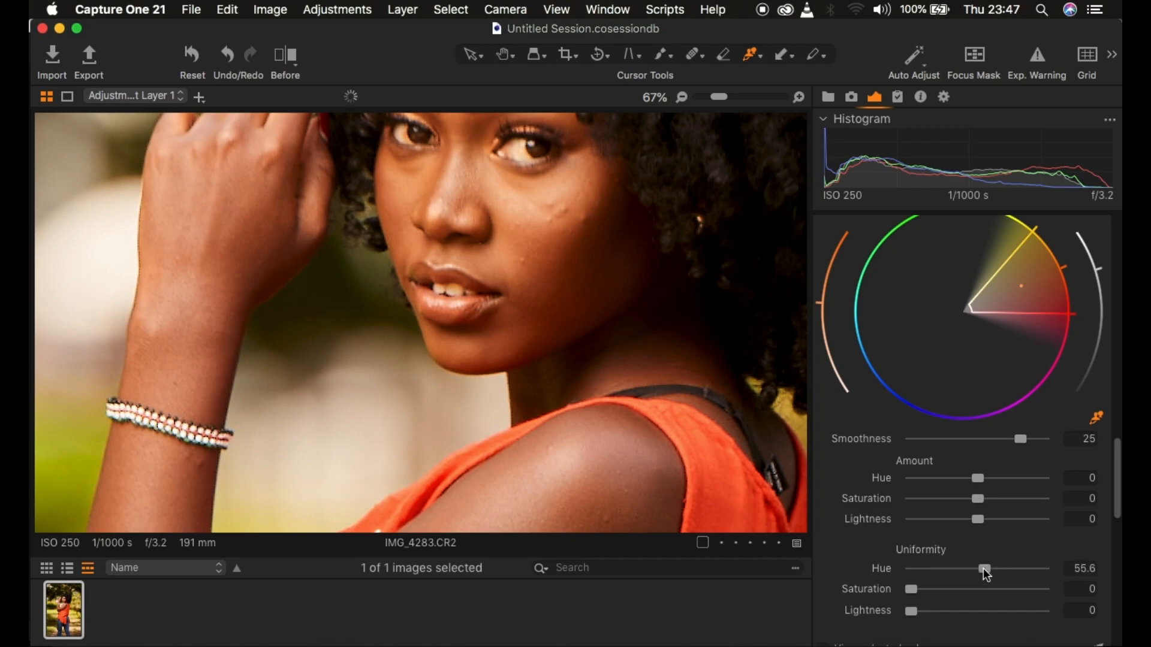
{"action": "left_click_drag", "start_coordinate": [987, 575], "coordinate": [990, 577]}
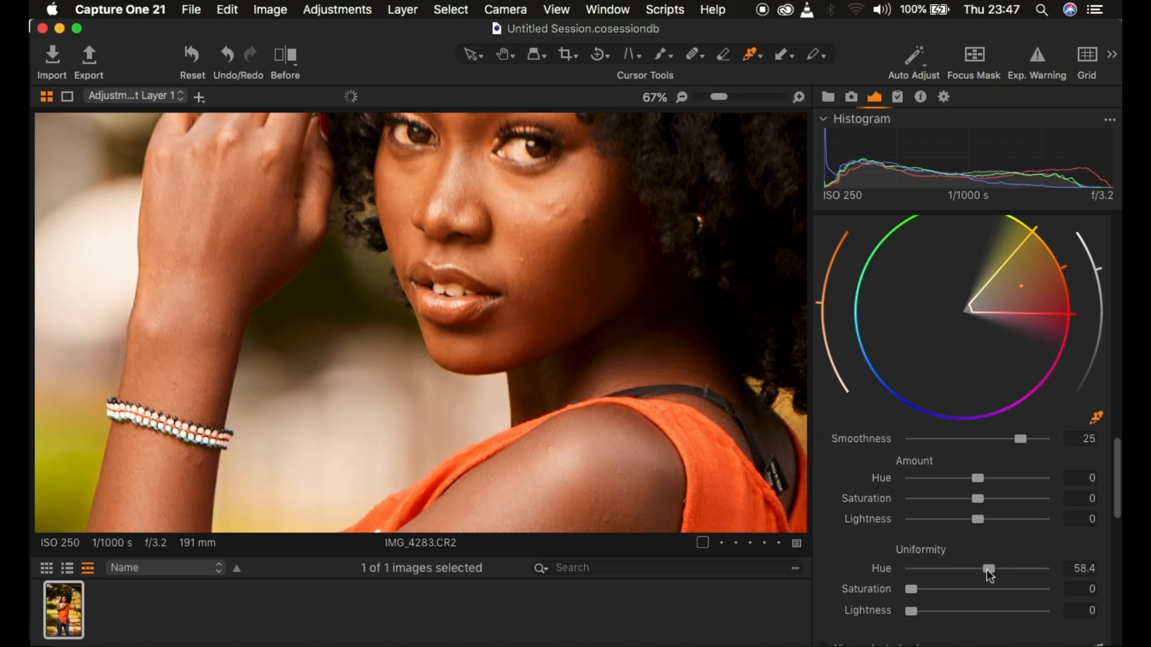
- Set the skin tone's Uniformity to 69.3 for Hue and 42.9 for Saturation, checking the effect on the wider photo
{"action": "left_click_drag", "start_coordinate": [916, 588], "coordinate": [963, 594]}
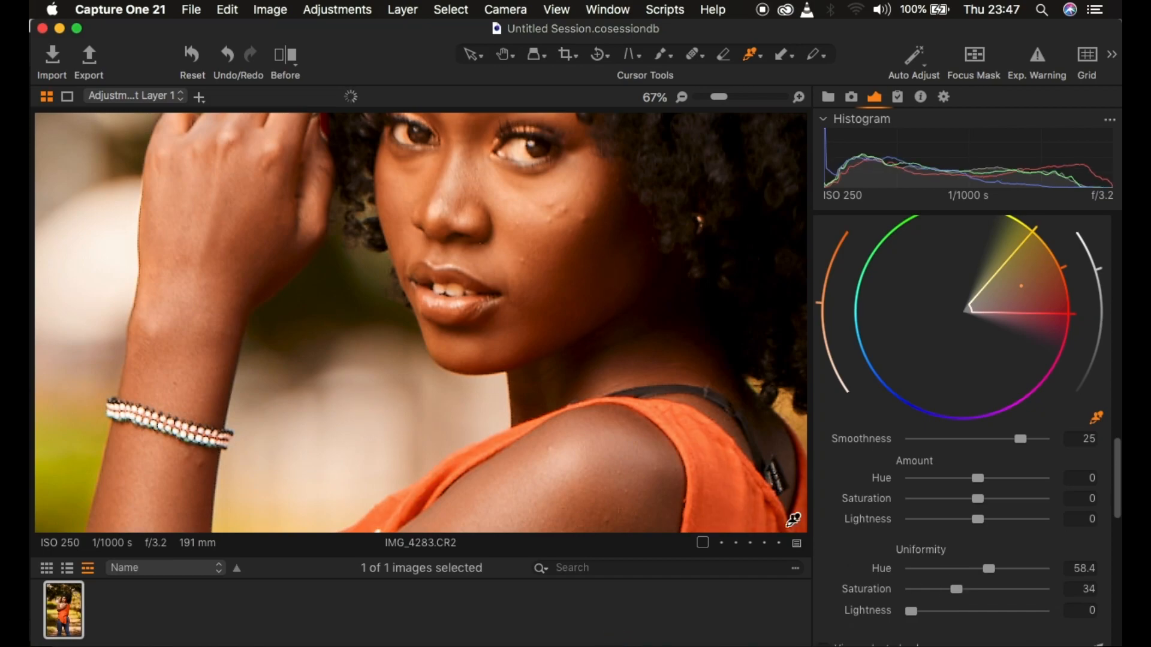
{"action": "key", "text": "super+minus"}
{"action": "key", "text": "super+minus"}
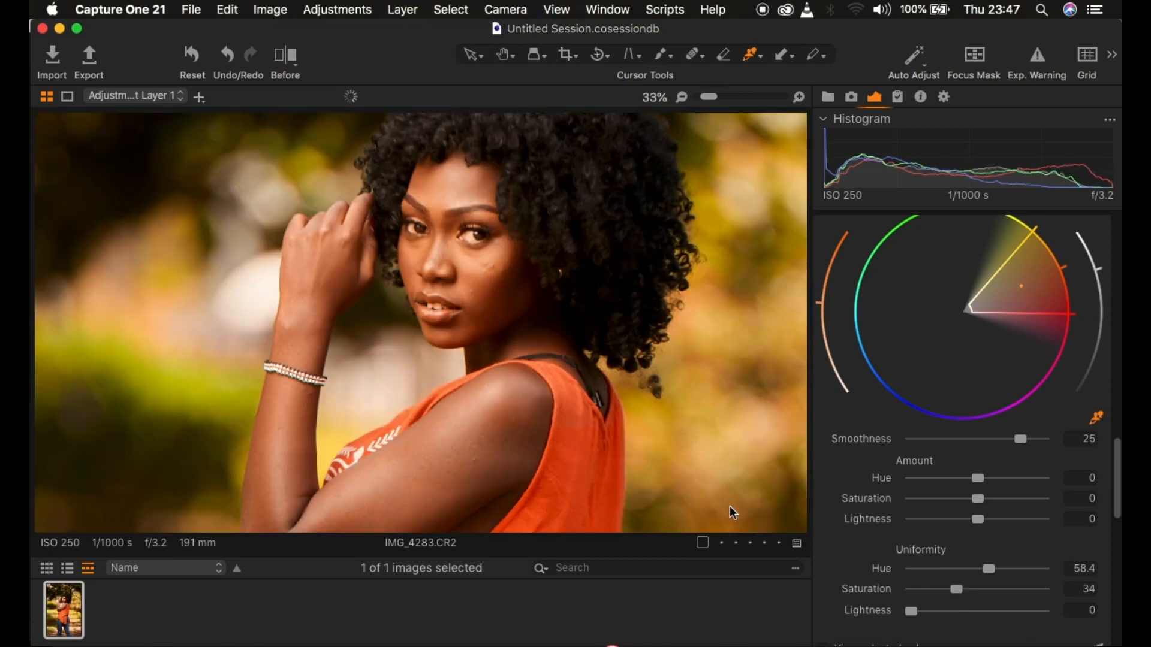
{"action": "key", "text": "super+minus"}
{"action": "key", "text": "super+minus"}
{"action": "key", "text": "super+minus"}
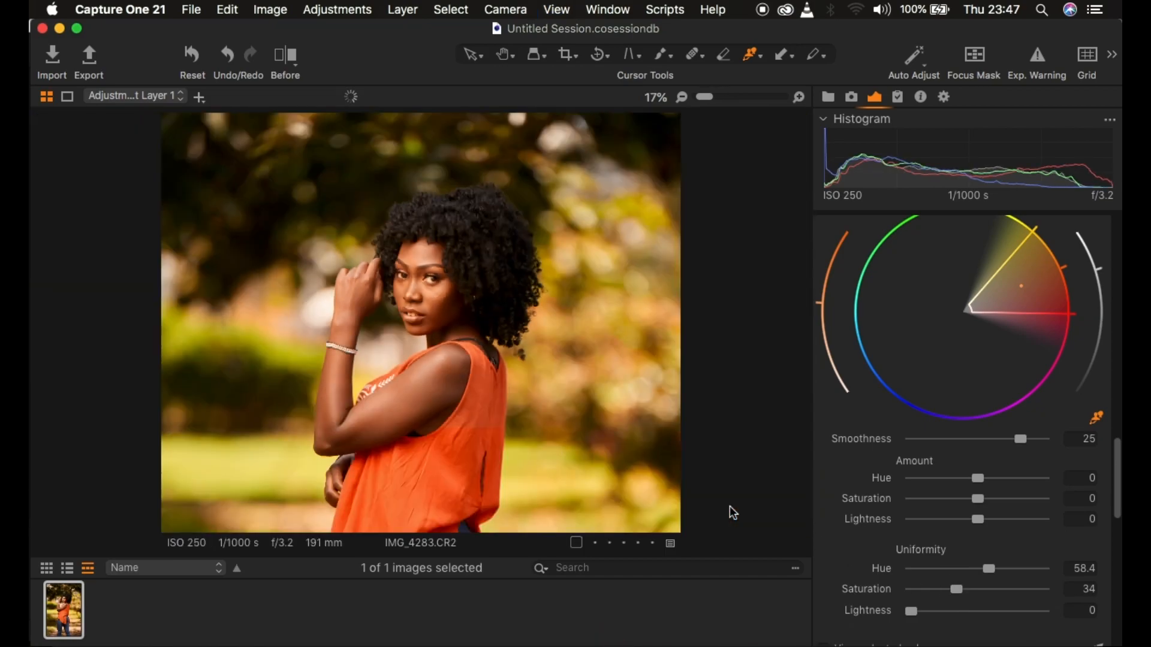
{"action": "key", "text": "super+plus"}
{"action": "key", "text": "super+plus"}
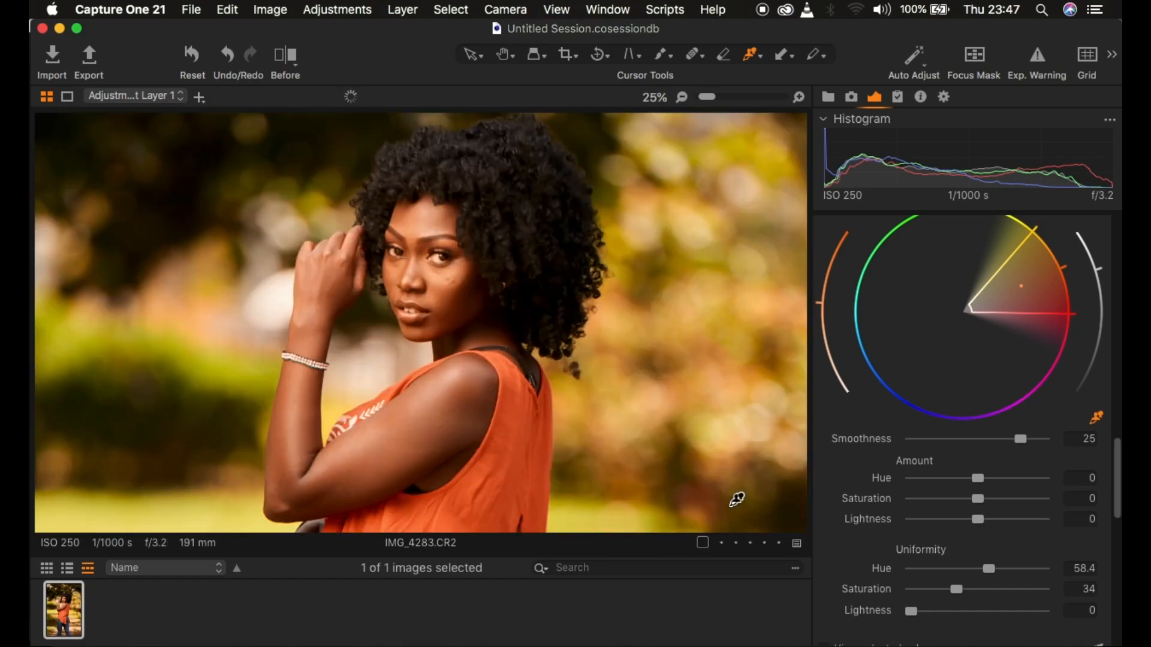
{"action": "left_click_drag", "start_coordinate": [988, 568], "coordinate": [976, 595]}
{"action": "key", "text": "super+0"}
{"action": "key", "text": "super+plus"}
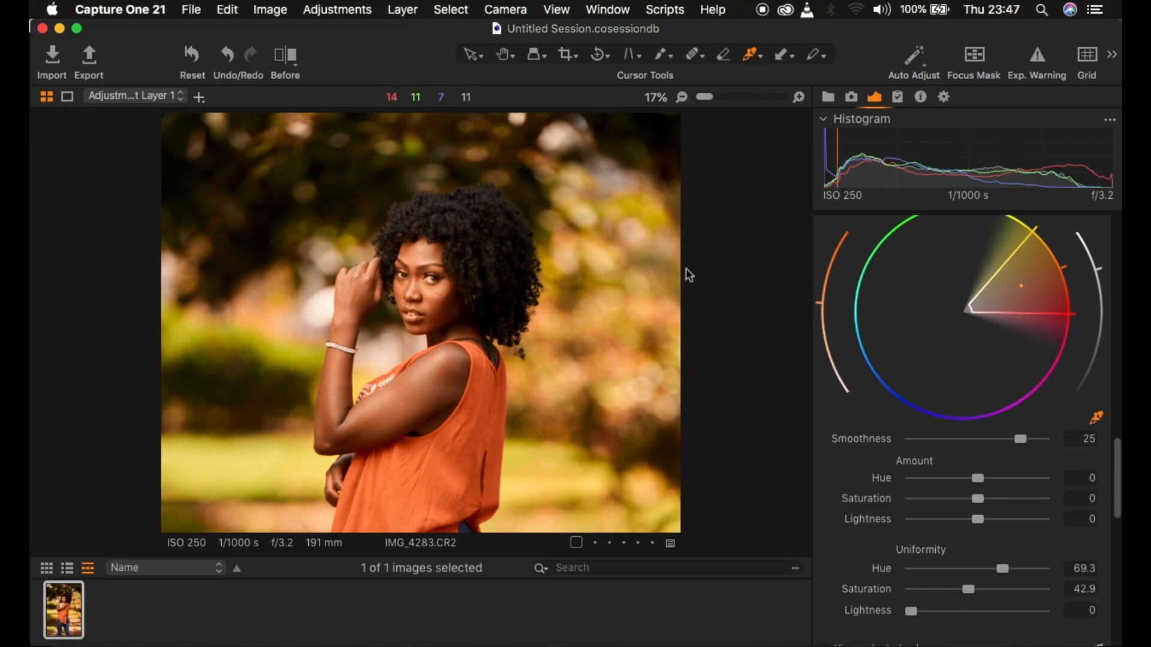
- Clear the mask of Adjustment Layer 1
{"action": "scroll", "coordinate": [979, 343], "scroll_direction": "up", "scroll_amount": 15}
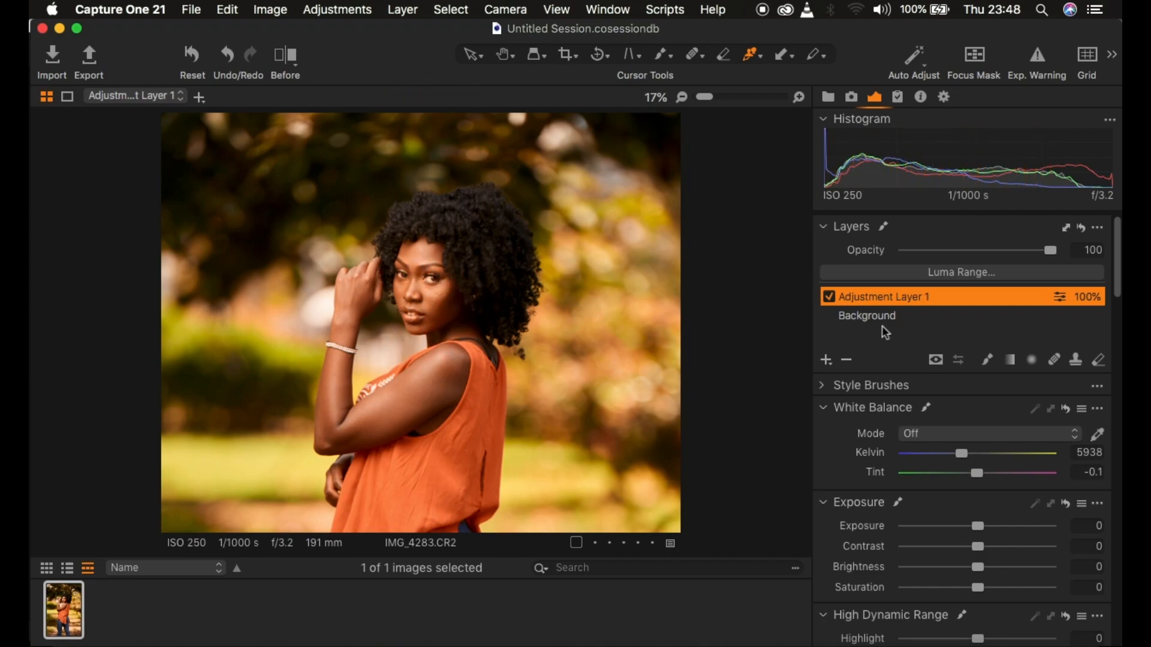
{"action": "right_click", "coordinate": [962, 298]}
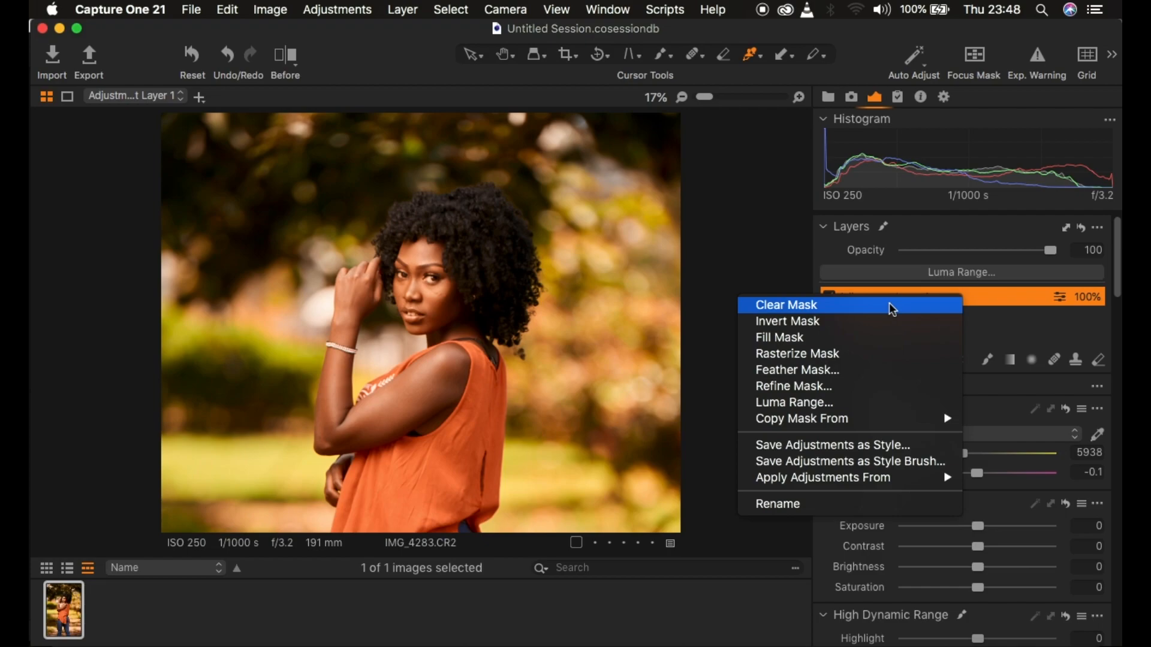
{"action": "left_click", "coordinate": [893, 310]}
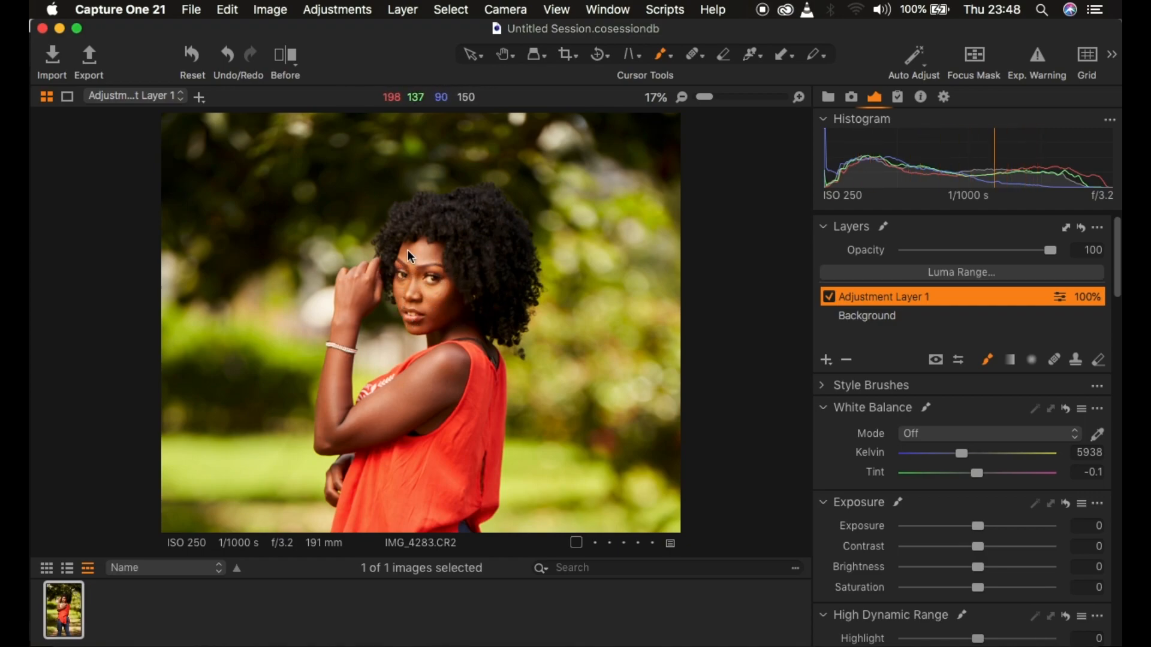
- Brush the mask of Adjustment Layer 1 over the woman's skin, covering her face, neck, arms and both hands
{"action": "mouse_move", "coordinate": [403, 253]}
{"action": "left_mouse_down"}
{"action": "mouse_move", "coordinate": [421, 246]}
{"action": "mouse_move", "coordinate": [405, 290]}
{"action": "mouse_move", "coordinate": [434, 293]}
{"action": "mouse_move", "coordinate": [432, 254]}
{"action": "mouse_move", "coordinate": [439, 290]}
{"action": "mouse_move", "coordinate": [406, 301]}
{"action": "mouse_move", "coordinate": [432, 313]}
{"action": "mouse_move", "coordinate": [408, 326]}
{"action": "mouse_move", "coordinate": [456, 334]}
{"action": "mouse_move", "coordinate": [470, 324]}
{"action": "mouse_move", "coordinate": [437, 248]}
{"action": "left_mouse_up"}
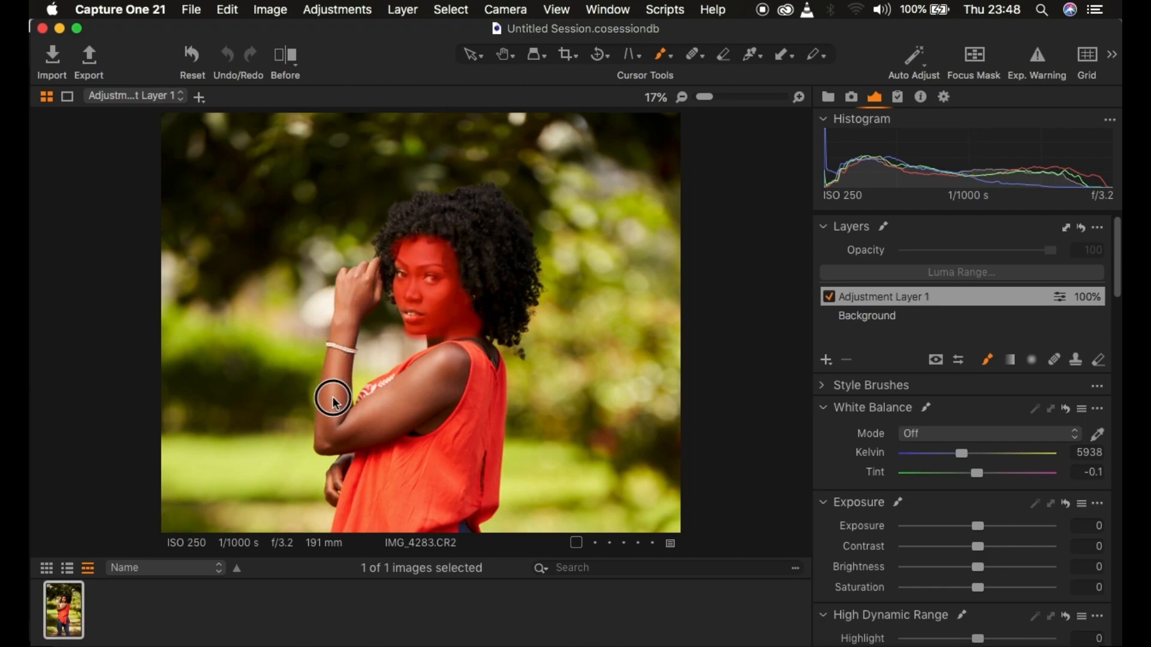
{"action": "mouse_move", "coordinate": [342, 440]}
{"action": "left_mouse_down"}
{"action": "mouse_move", "coordinate": [323, 383]}
{"action": "mouse_move", "coordinate": [329, 419]}
{"action": "mouse_move", "coordinate": [380, 412]}
{"action": "mouse_move", "coordinate": [452, 357]}
{"action": "mouse_move", "coordinate": [447, 388]}
{"action": "mouse_move", "coordinate": [421, 412]}
{"action": "mouse_move", "coordinate": [406, 406]}
{"action": "mouse_move", "coordinate": [336, 442]}
{"action": "mouse_move", "coordinate": [321, 437]}
{"action": "mouse_move", "coordinate": [367, 267]}
{"action": "mouse_move", "coordinate": [352, 272]}
{"action": "mouse_move", "coordinate": [378, 267]}
{"action": "mouse_move", "coordinate": [336, 412]}
{"action": "left_mouse_up"}
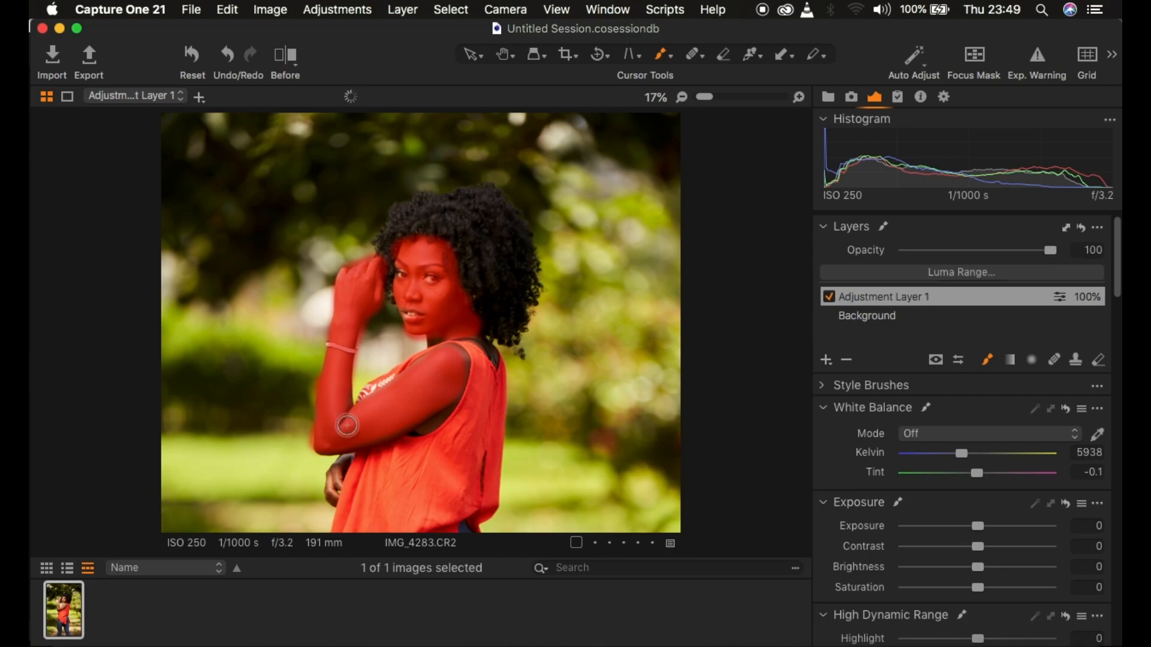
{"action": "mouse_move", "coordinate": [340, 449]}
{"action": "left_mouse_down"}
{"action": "mouse_move", "coordinate": [432, 413]}
{"action": "mouse_move", "coordinate": [426, 425]}
{"action": "mouse_move", "coordinate": [469, 358]}
{"action": "mouse_move", "coordinate": [443, 348]}
{"action": "mouse_move", "coordinate": [419, 363]}
{"action": "left_mouse_up"}
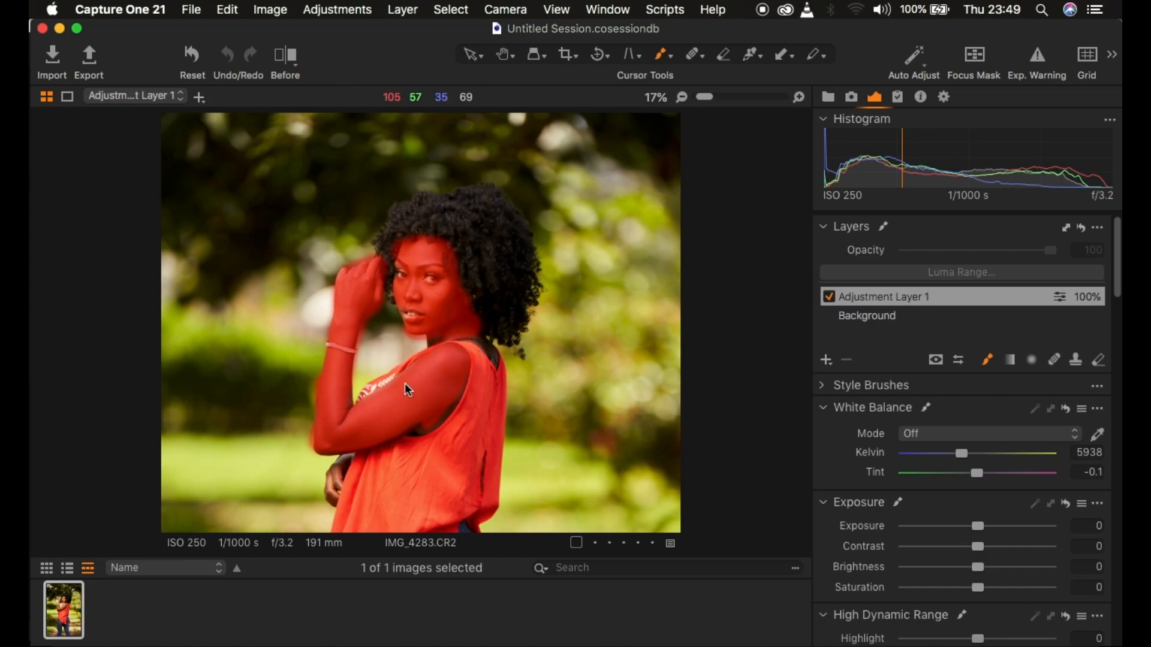
{"action": "mouse_move", "coordinate": [337, 474]}
{"action": "left_mouse_down"}
{"action": "mouse_move", "coordinate": [329, 488]}
{"action": "mouse_move", "coordinate": [336, 457]}
{"action": "mouse_move", "coordinate": [338, 496]}
{"action": "left_mouse_up"}
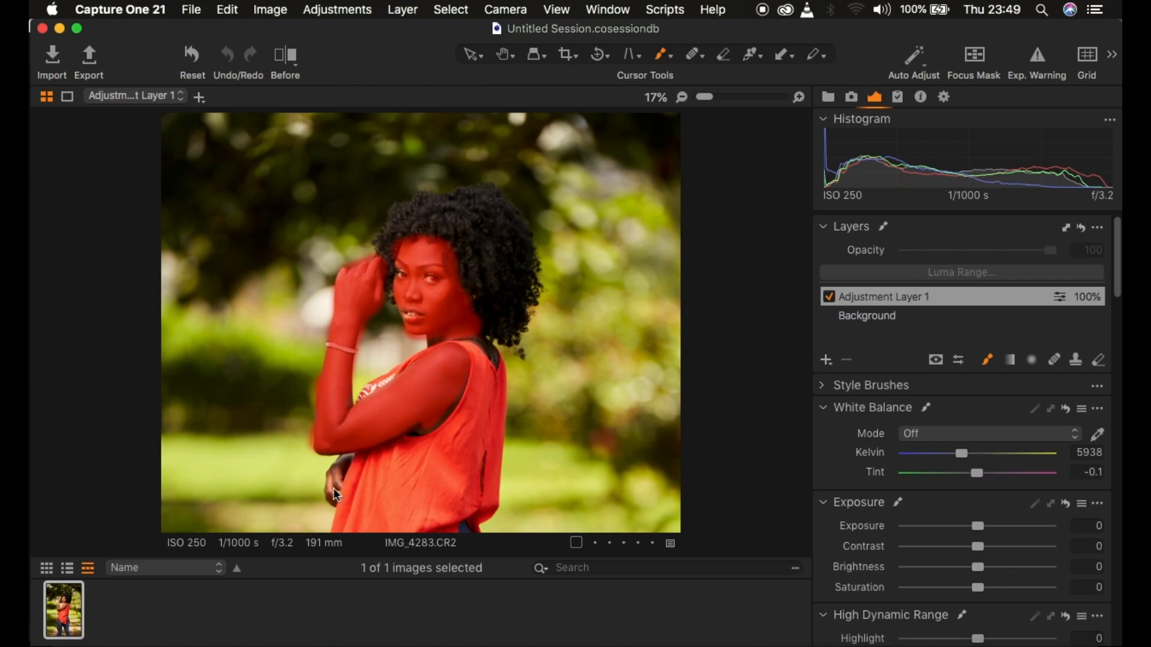
{"action": "mouse_move", "coordinate": [351, 456]}
{"action": "left_mouse_down"}
{"action": "mouse_move", "coordinate": [336, 473]}
{"action": "mouse_move", "coordinate": [362, 439]}
{"action": "left_mouse_up"}
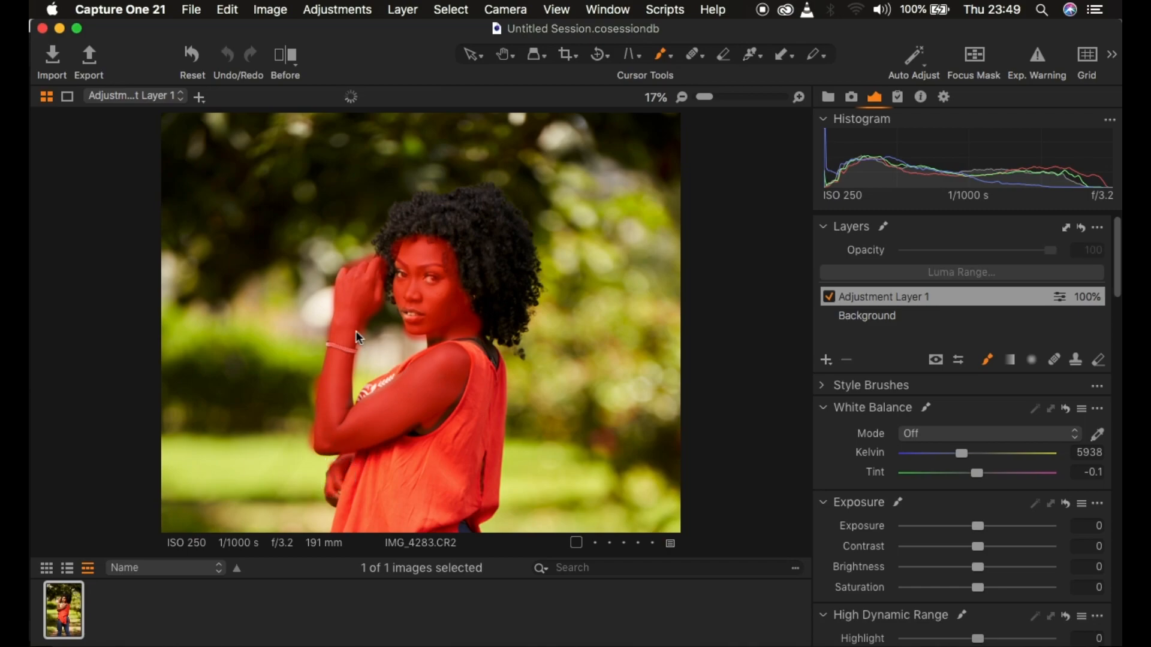
{"action": "left_click", "coordinate": [325, 437]}
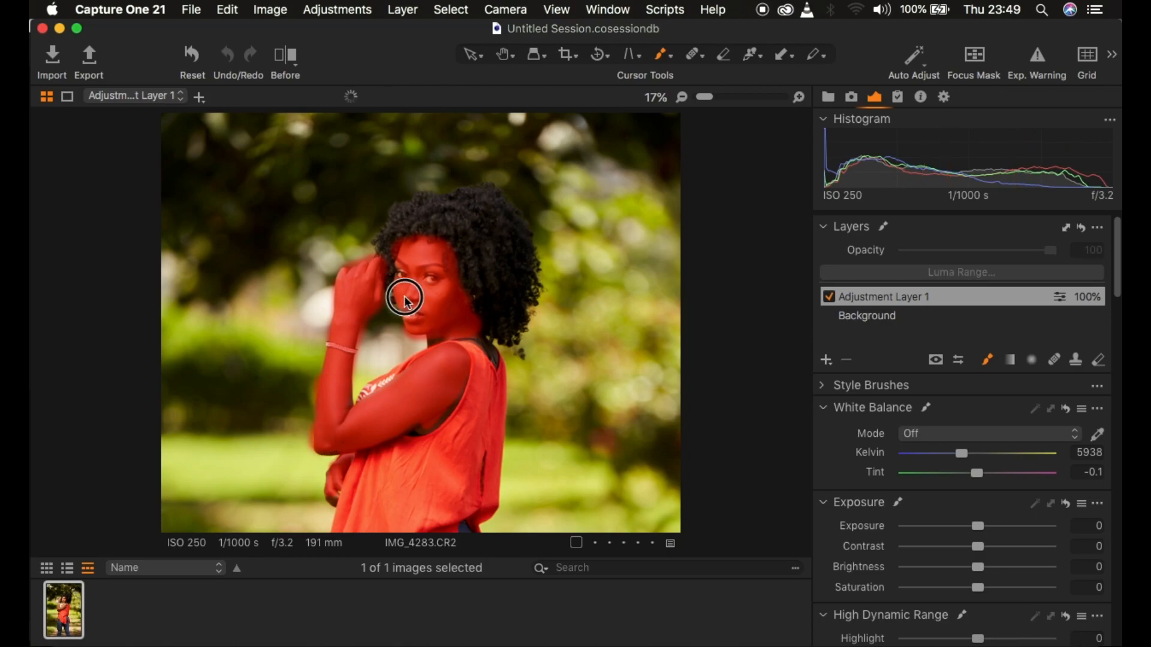
{"action": "left_click", "coordinate": [448, 295]}
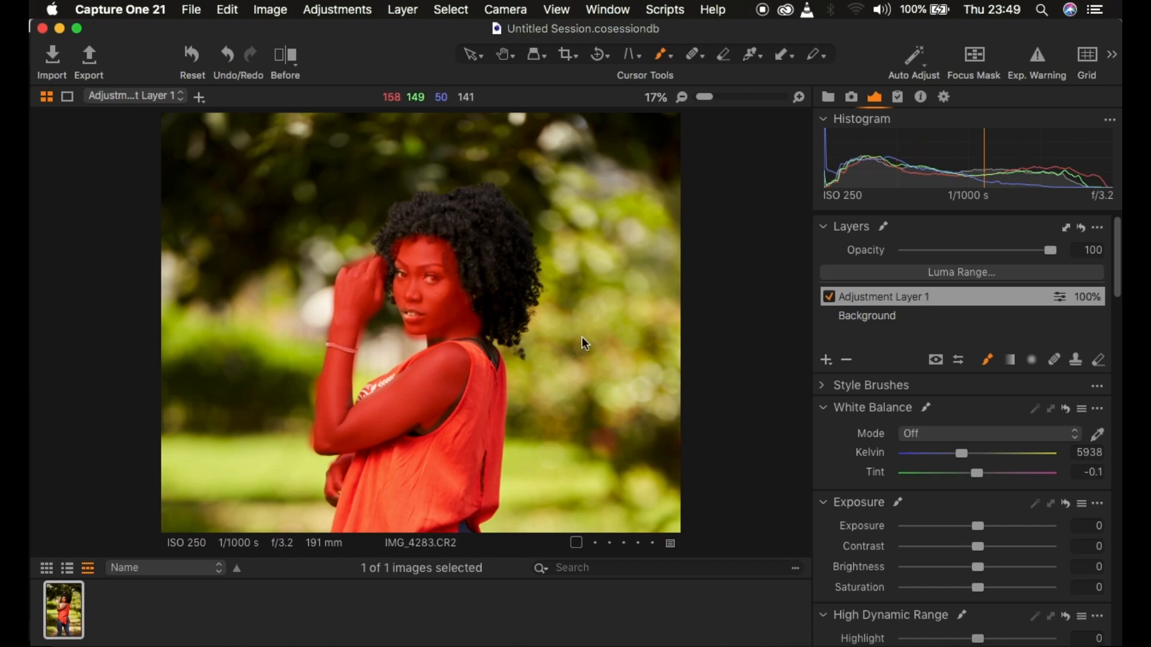
- Erase the mask from the woman's eyes and lips and from the background beside her raised hand
{"action": "left_click", "coordinate": [1100, 367]}
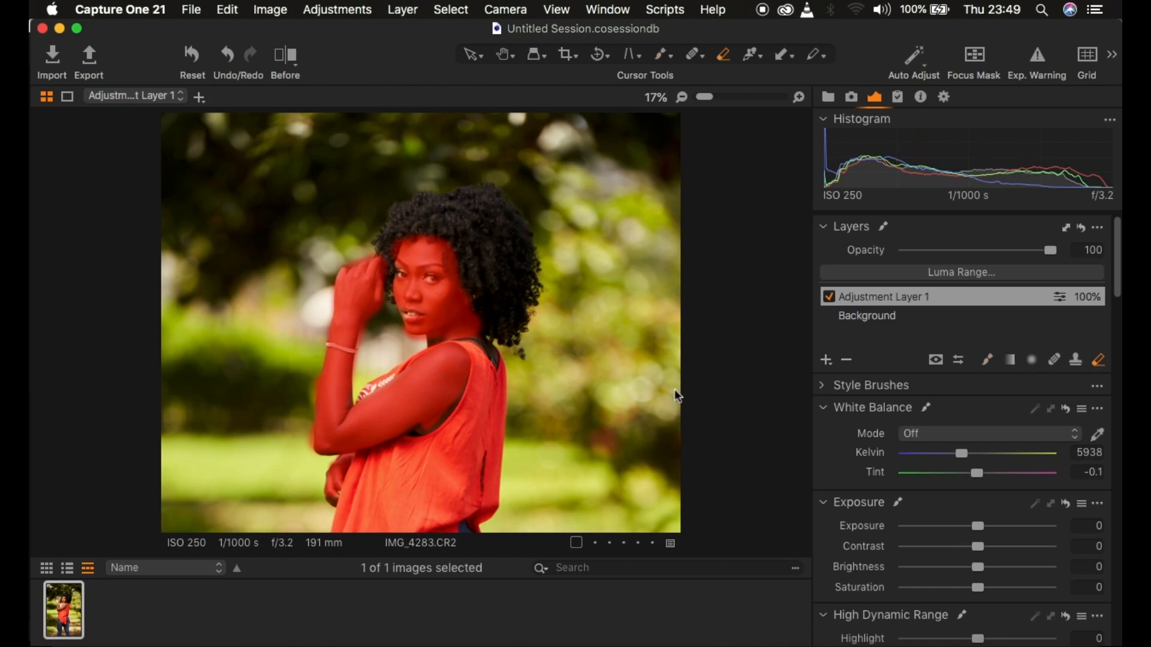
{"action": "key", "text": "super+="}
{"action": "key", "text": "super+="}
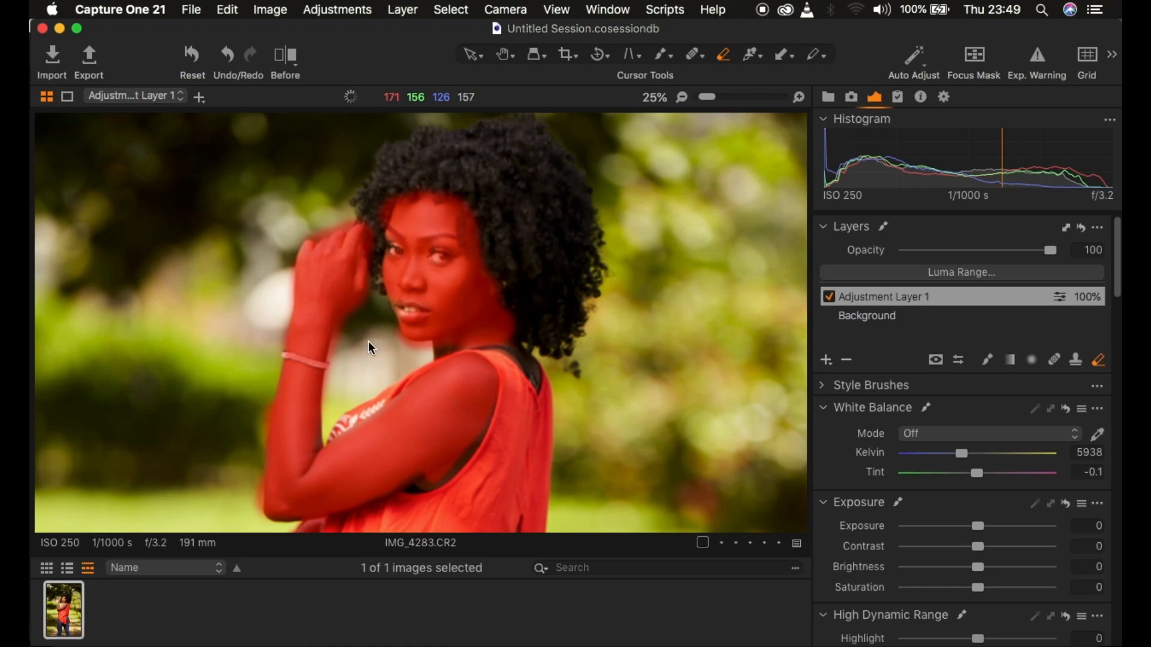
{"action": "mouse_move", "coordinate": [346, 329]}
{"action": "left_mouse_down"}
{"action": "mouse_move", "coordinate": [323, 400]}
{"action": "mouse_move", "coordinate": [342, 331]}
{"action": "mouse_move", "coordinate": [377, 296]}
{"action": "mouse_move", "coordinate": [386, 195]}
{"action": "mouse_move", "coordinate": [365, 187]}
{"action": "mouse_move", "coordinate": [301, 212]}
{"action": "mouse_move", "coordinate": [373, 184]}
{"action": "mouse_move", "coordinate": [325, 199]}
{"action": "mouse_move", "coordinate": [368, 174]}
{"action": "left_mouse_up"}
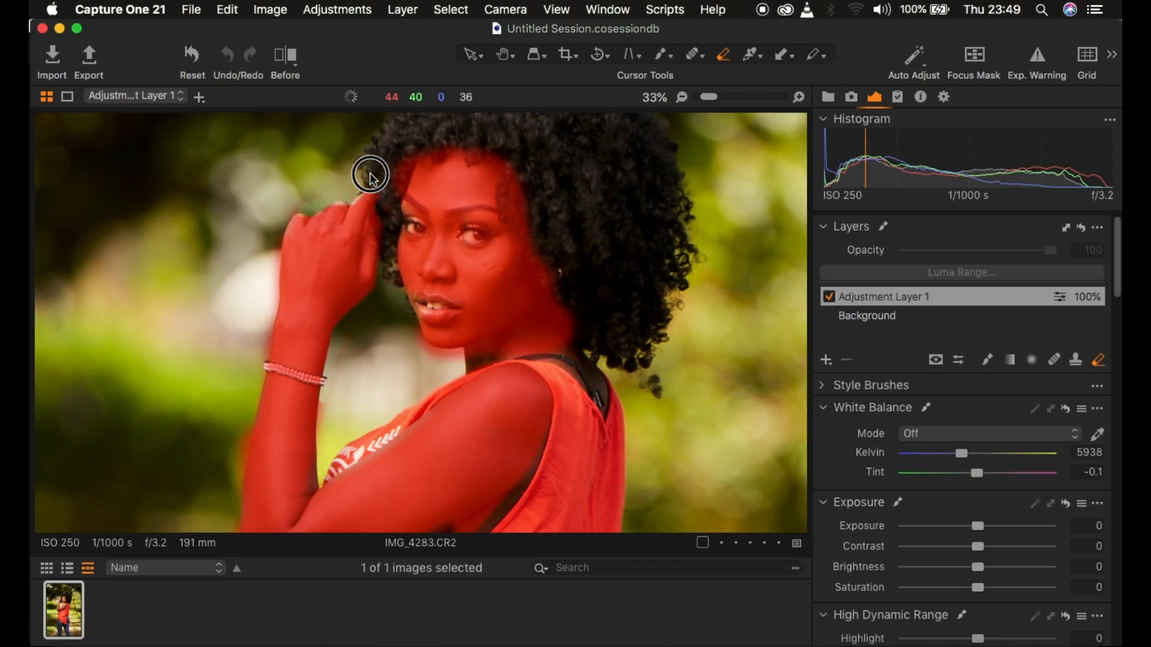
{"action": "mouse_move", "coordinate": [413, 217]}
{"action": "left_mouse_down"}
{"action": "mouse_move", "coordinate": [410, 231]}
{"action": "mouse_move", "coordinate": [489, 238]}
{"action": "mouse_move", "coordinate": [465, 229]}
{"action": "mouse_move", "coordinate": [477, 228]}
{"action": "mouse_move", "coordinate": [479, 239]}
{"action": "left_mouse_up"}
{"action": "mouse_move", "coordinate": [437, 321]}
{"action": "left_mouse_down"}
{"action": "mouse_move", "coordinate": [449, 311]}
{"action": "mouse_move", "coordinate": [427, 311]}
{"action": "mouse_move", "coordinate": [452, 308]}
{"action": "mouse_move", "coordinate": [419, 296]}
{"action": "left_mouse_up"}
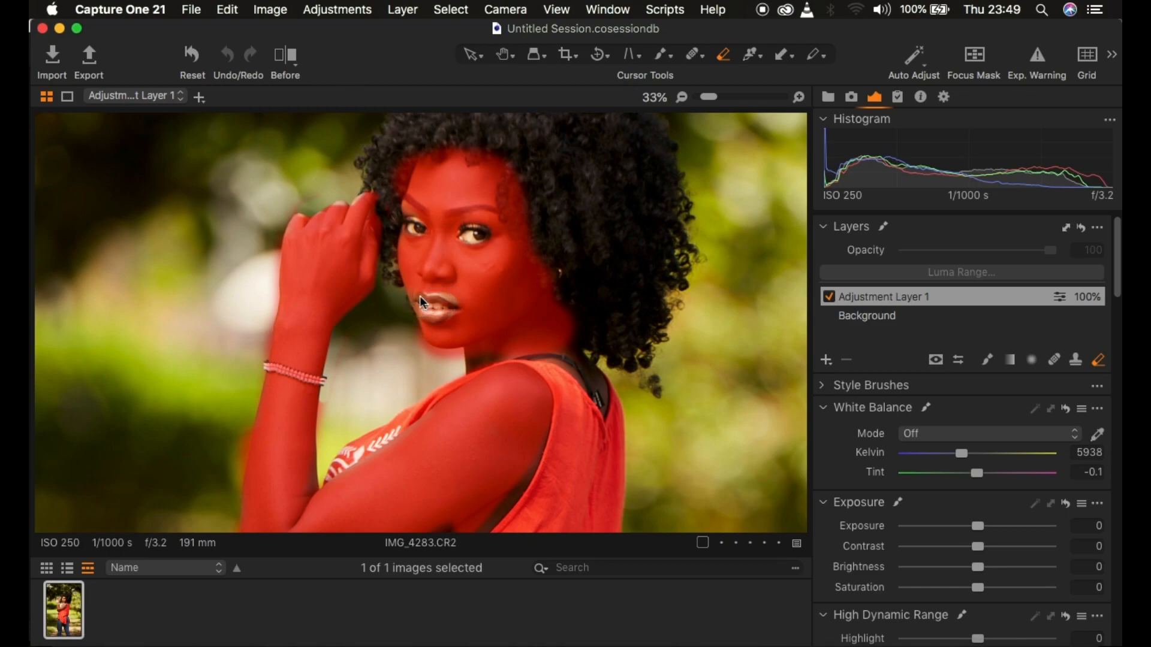
{"action": "left_click_drag", "start_coordinate": [440, 285], "coordinate": [459, 296]}
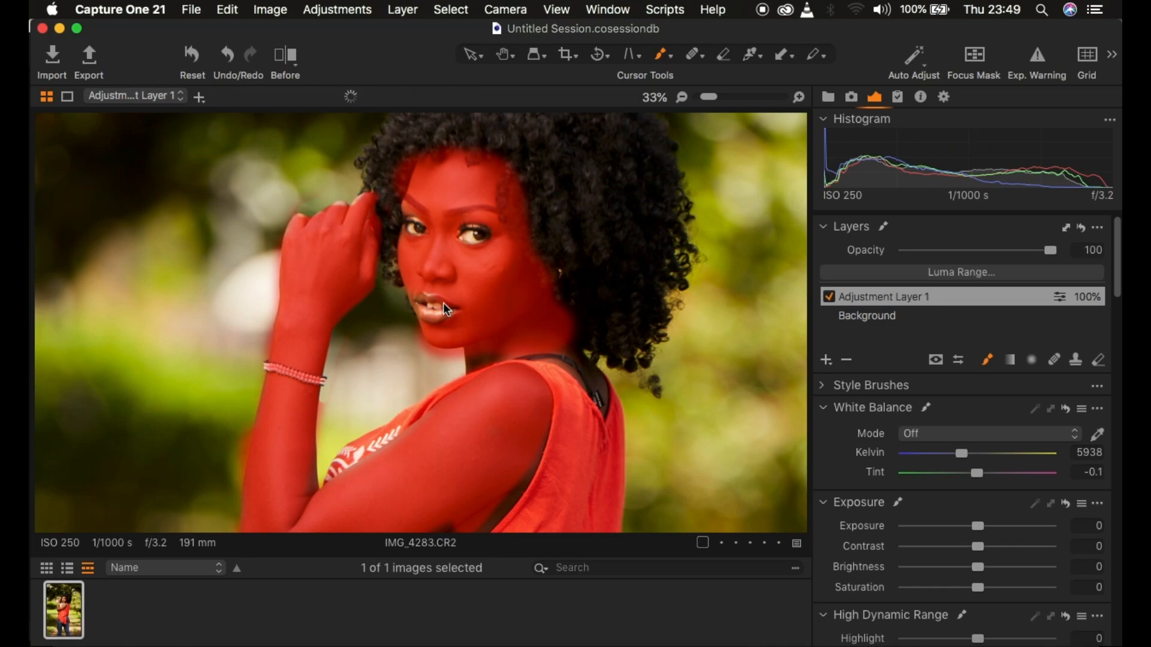
{"action": "key", "text": "e"}
{"action": "left_click_drag", "start_coordinate": [437, 303], "coordinate": [458, 319]}
- Erase the mask spill along the edges of her forearm and elbow, and hide the mask overlay
{"action": "left_click_drag", "start_coordinate": [249, 426], "coordinate": [238, 472]}
{"action": "mouse_move", "coordinate": [318, 400]}
{"action": "left_mouse_down"}
{"action": "mouse_move", "coordinate": [318, 425]}
{"action": "mouse_move", "coordinate": [320, 394]}
{"action": "left_mouse_up"}
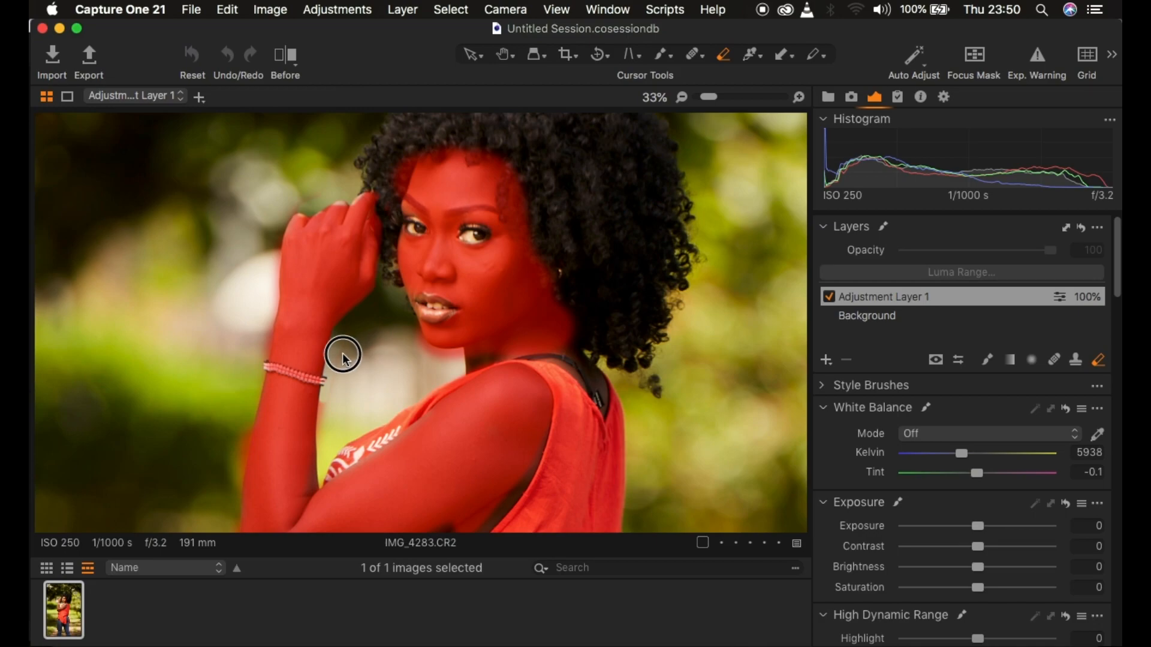
{"action": "key", "text": "super+minus"}
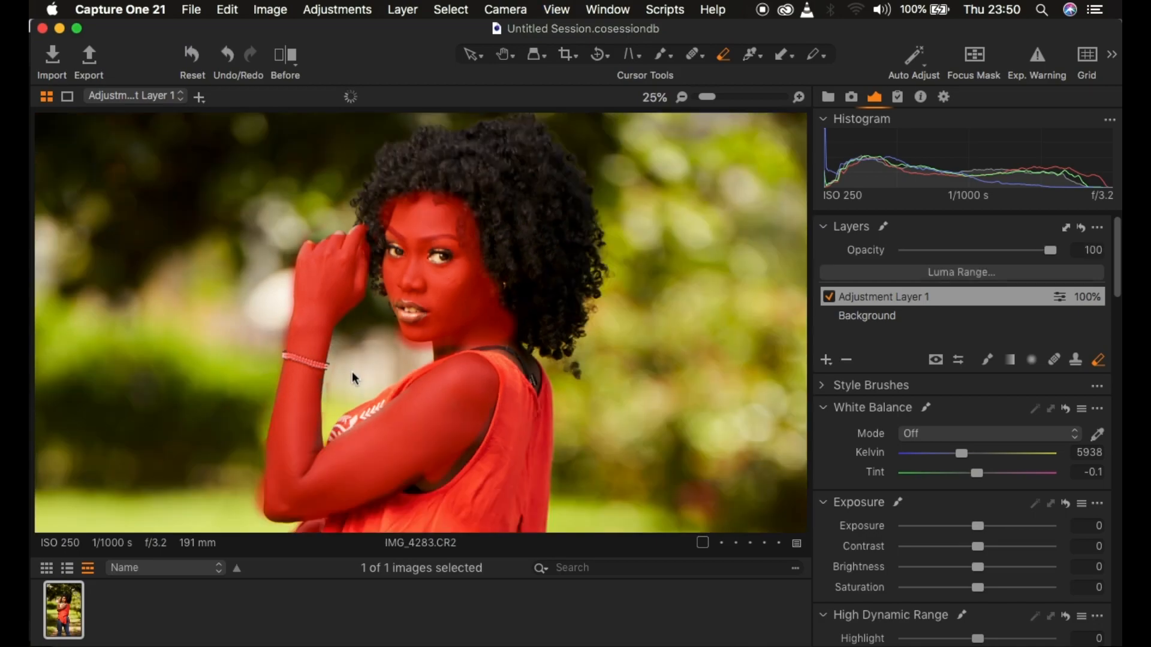
{"action": "left_click_drag", "start_coordinate": [308, 427], "coordinate": [311, 440]}
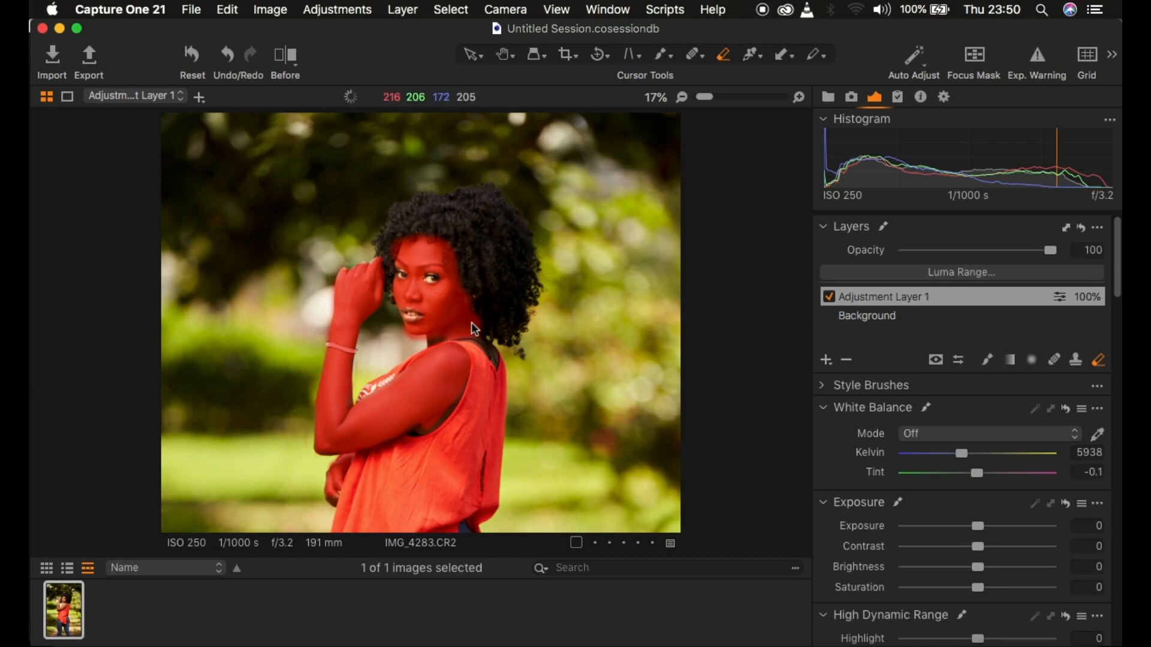
{"action": "key", "text": "m"}
{"action": "key", "text": "super+0"}
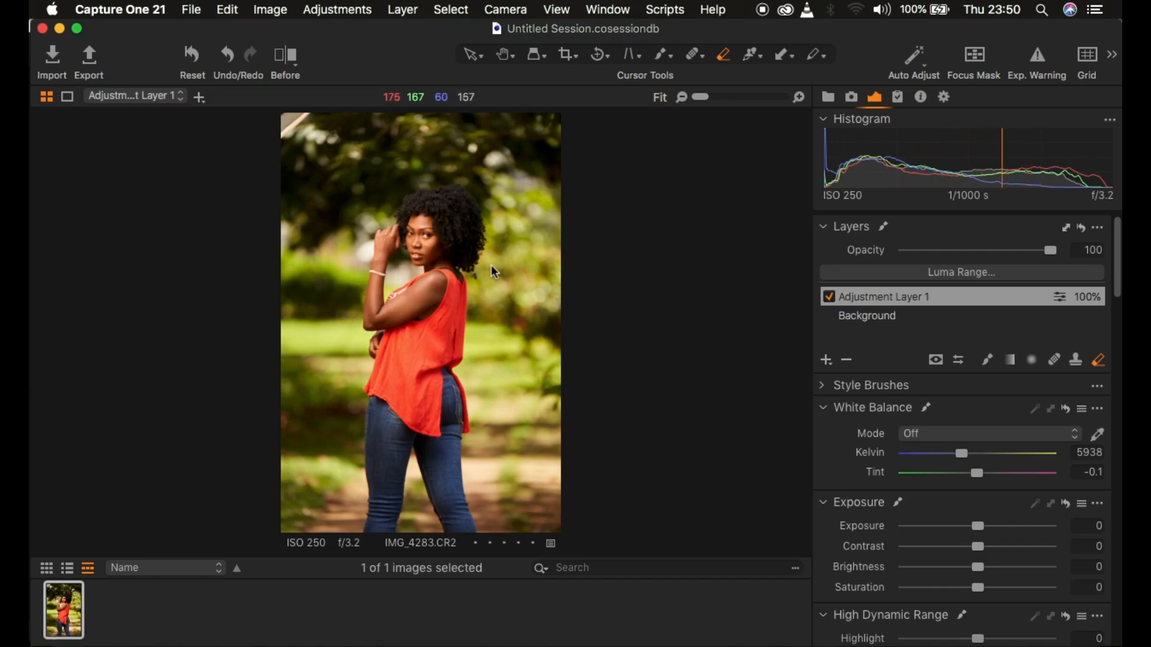
- Add a new filled adjustment layer and set its green Hue to 19.3 in the Color Editor's Basic mode
{"action": "left_click", "coordinate": [827, 361]}
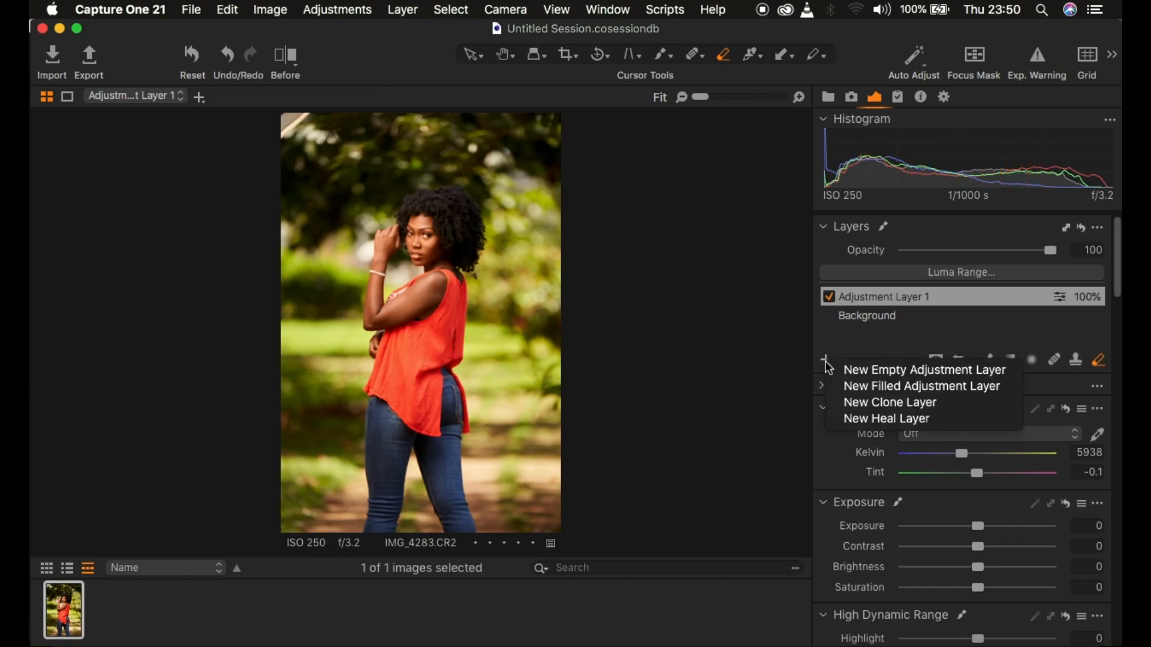
{"action": "left_click", "coordinate": [878, 387]}
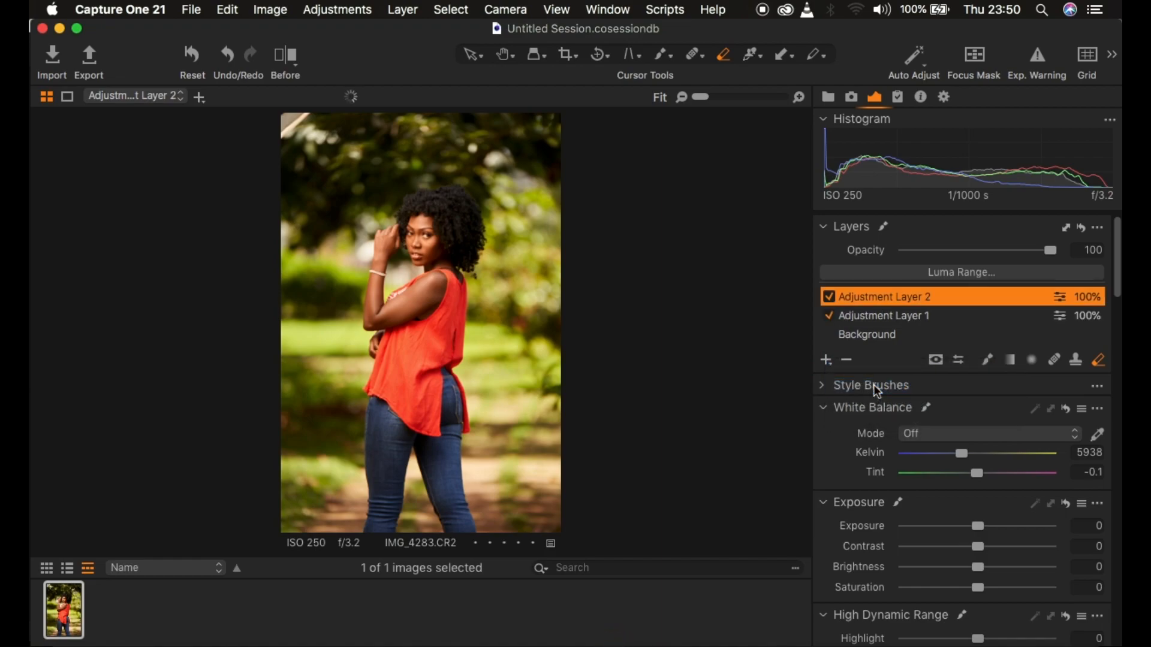
{"action": "scroll", "coordinate": [938, 535], "scroll_direction": "down", "scroll_amount": 10}
{"action": "scroll", "coordinate": [939, 535], "scroll_direction": "down", "scroll_amount": 10}
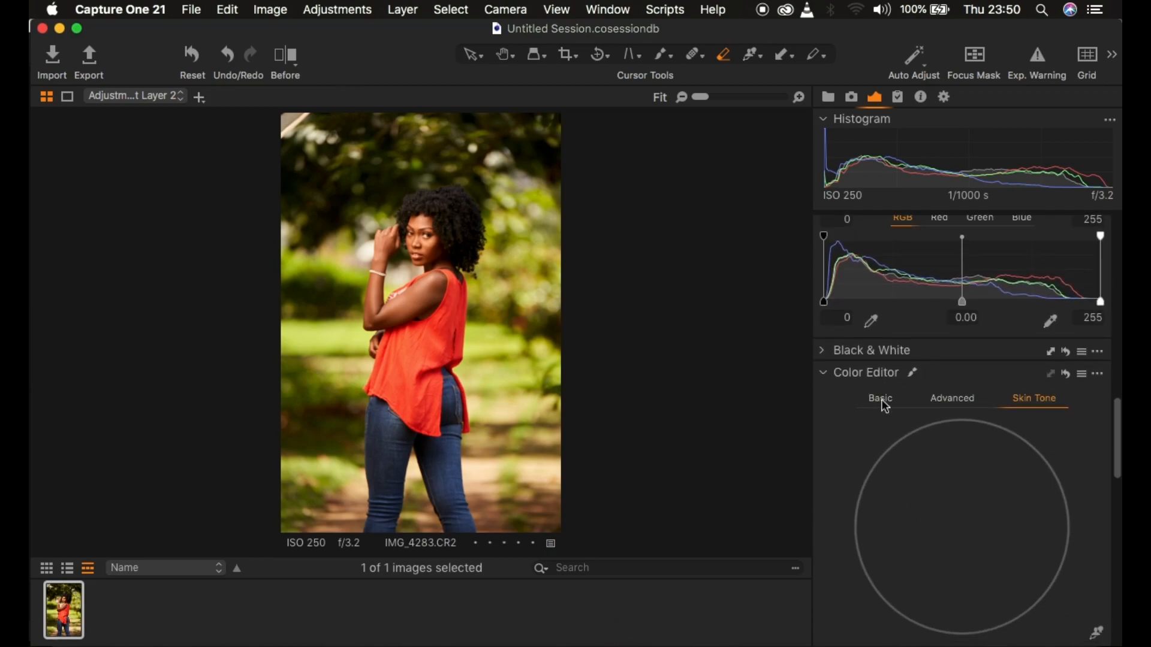
{"action": "left_click", "coordinate": [885, 408]}
{"action": "left_click", "coordinate": [931, 435]}
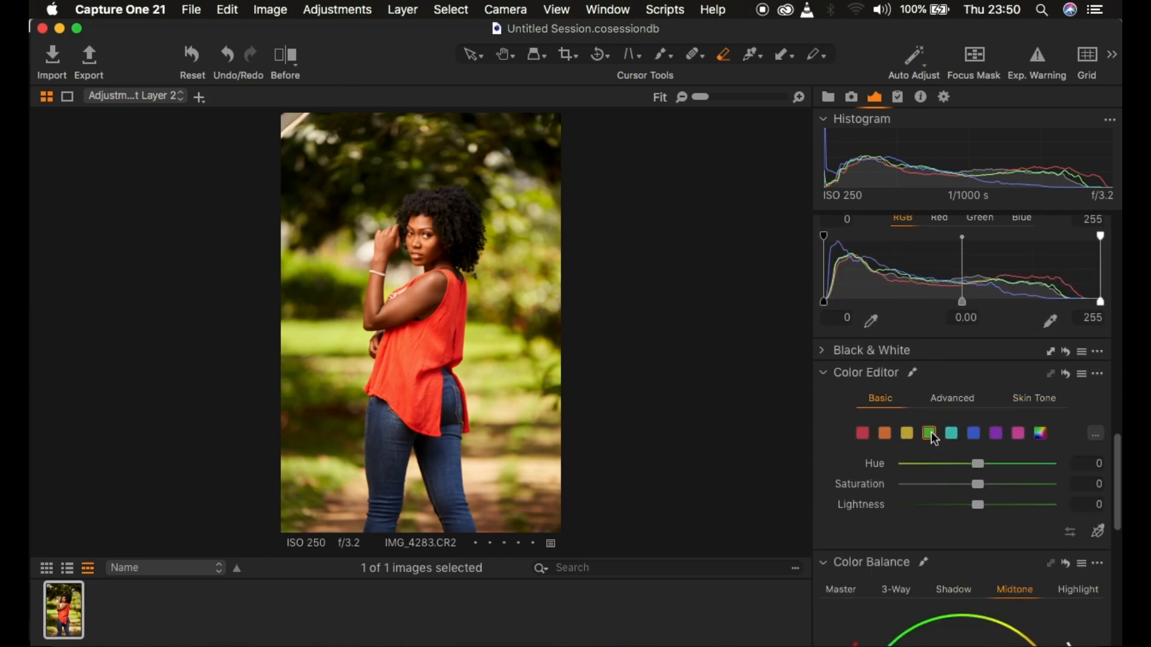
{"action": "left_click_drag", "start_coordinate": [977, 465], "coordinate": [1025, 467]}
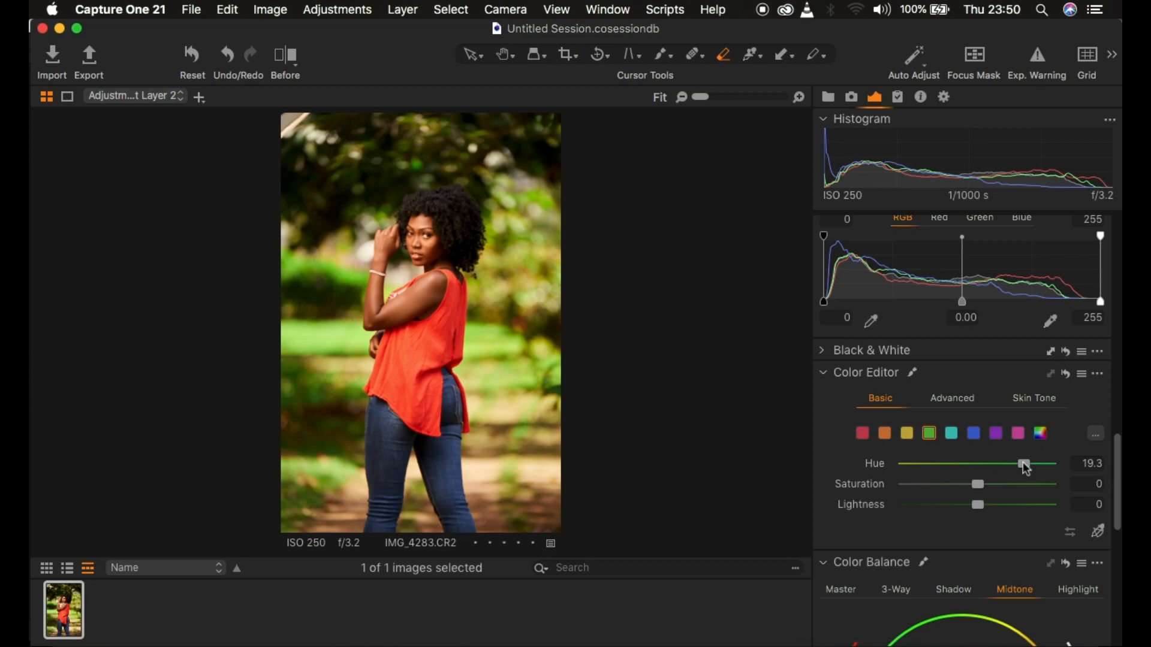
- Set the yellow range's Hue to 29.8 and the green range's Saturation to -44 on Adjustment Layer 2
{"action": "left_click", "coordinate": [908, 434]}
{"action": "left_click_drag", "start_coordinate": [984, 471], "coordinate": [1055, 476]}
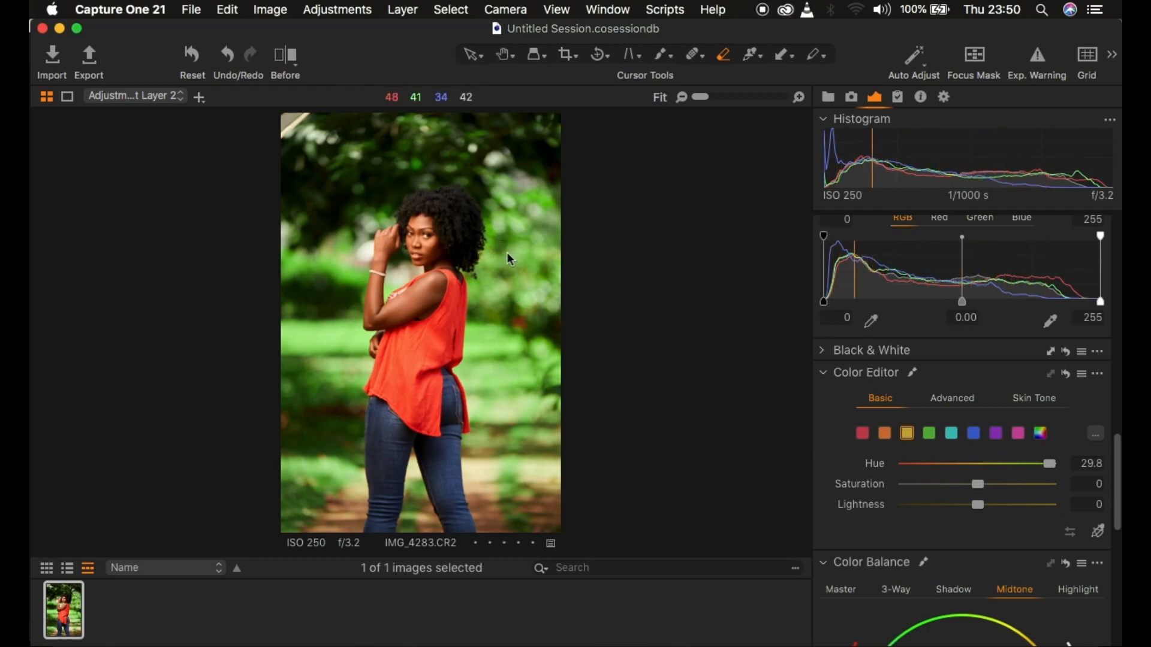
{"action": "left_click", "coordinate": [929, 436]}
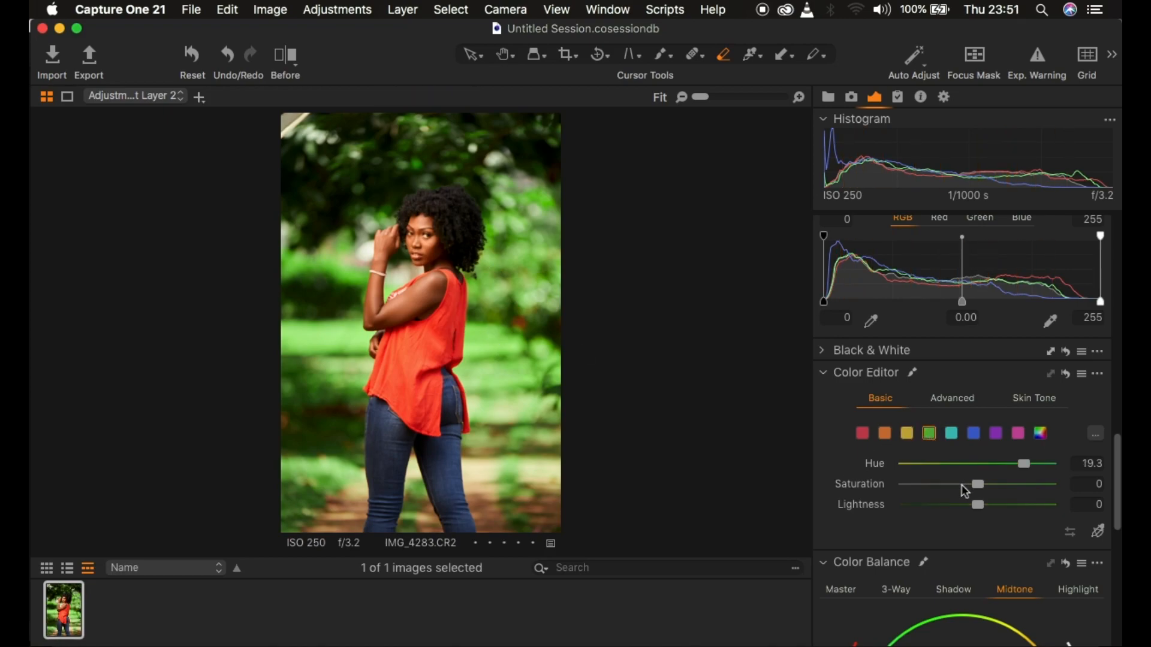
{"action": "left_click_drag", "start_coordinate": [962, 486], "coordinate": [939, 485]}
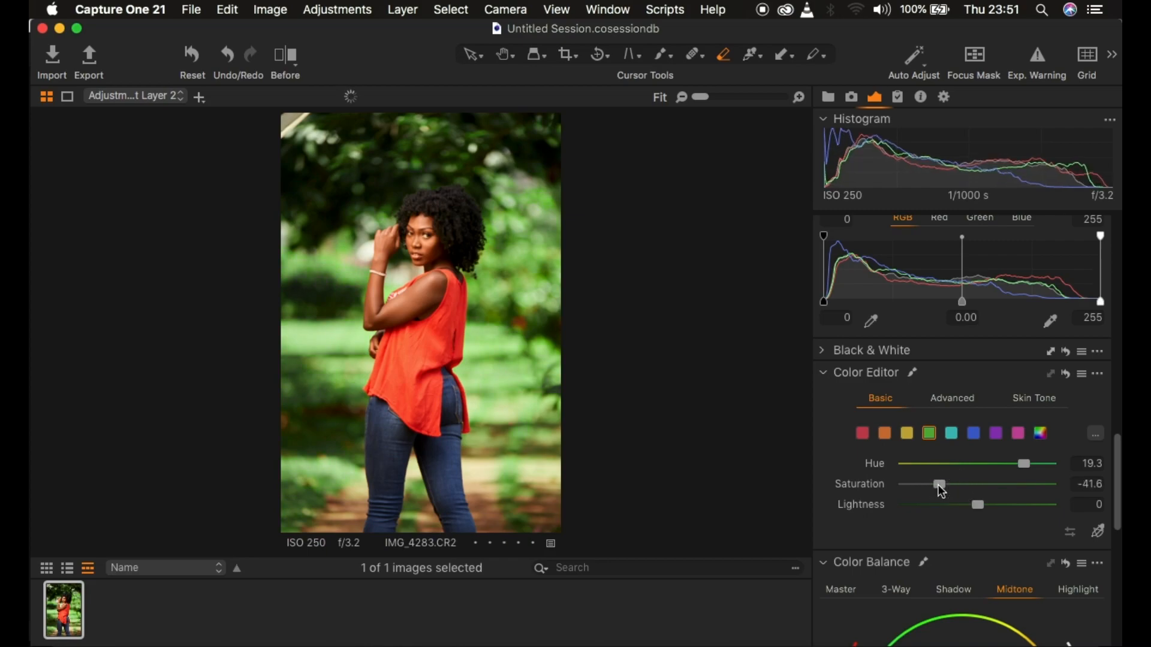
{"action": "left_click_drag", "start_coordinate": [941, 489], "coordinate": [937, 485]}
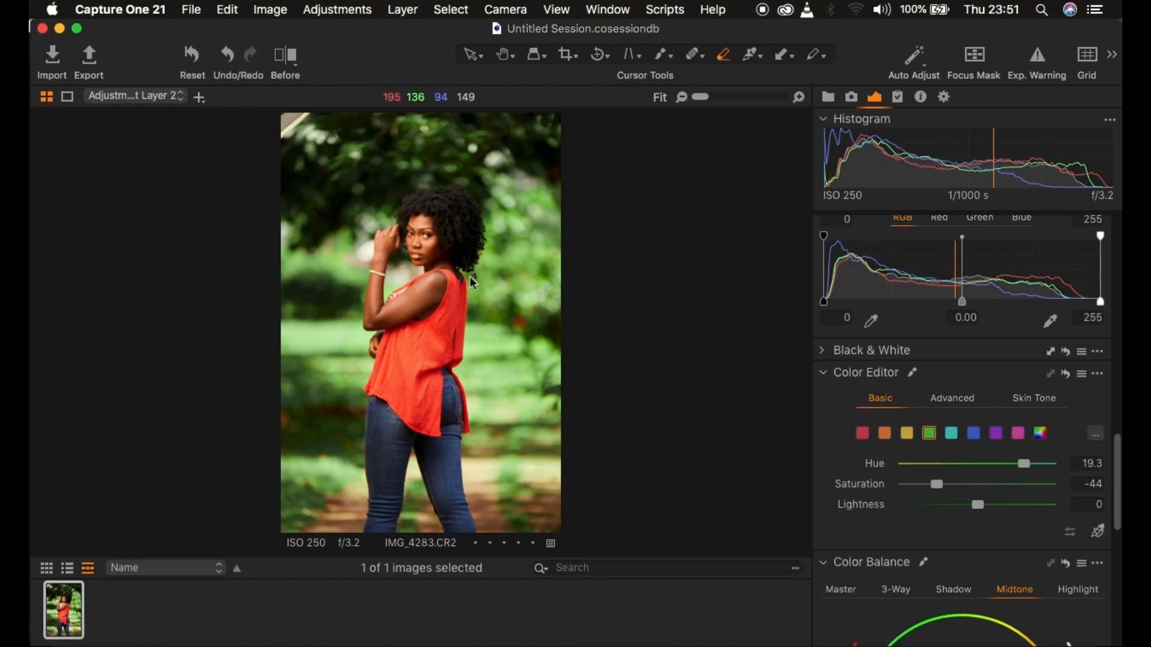
- Set the red range's Hue to 4.1 on Adjustment Layer 2
{"action": "left_click", "coordinate": [862, 433]}
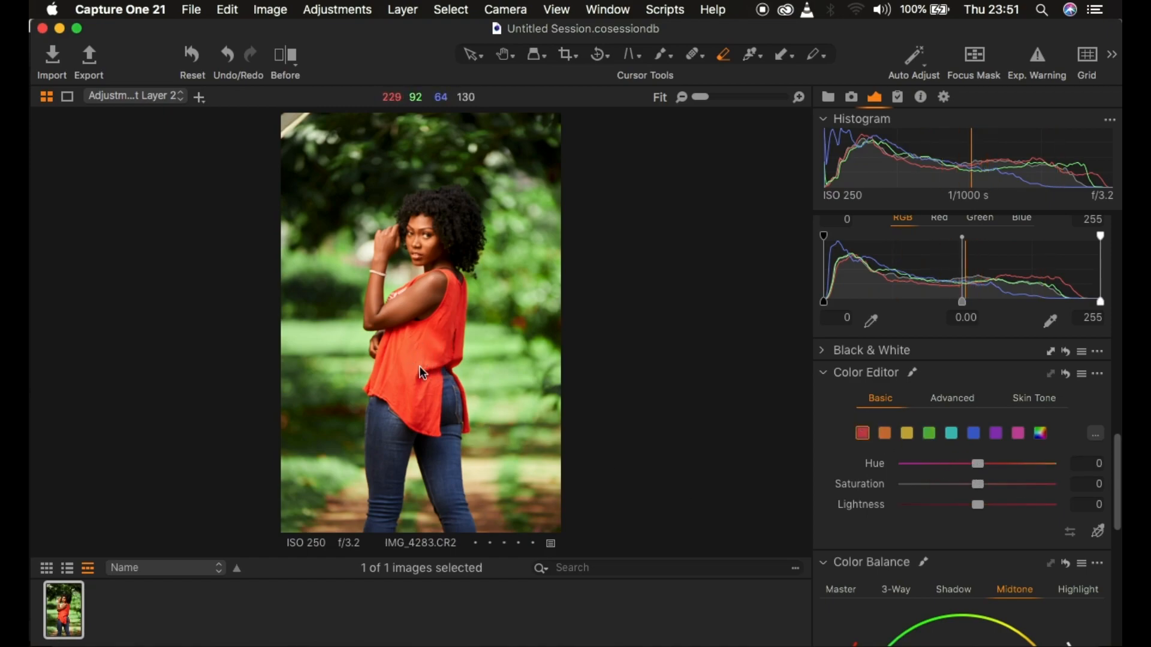
{"action": "left_click_drag", "start_coordinate": [981, 472], "coordinate": [989, 467]}
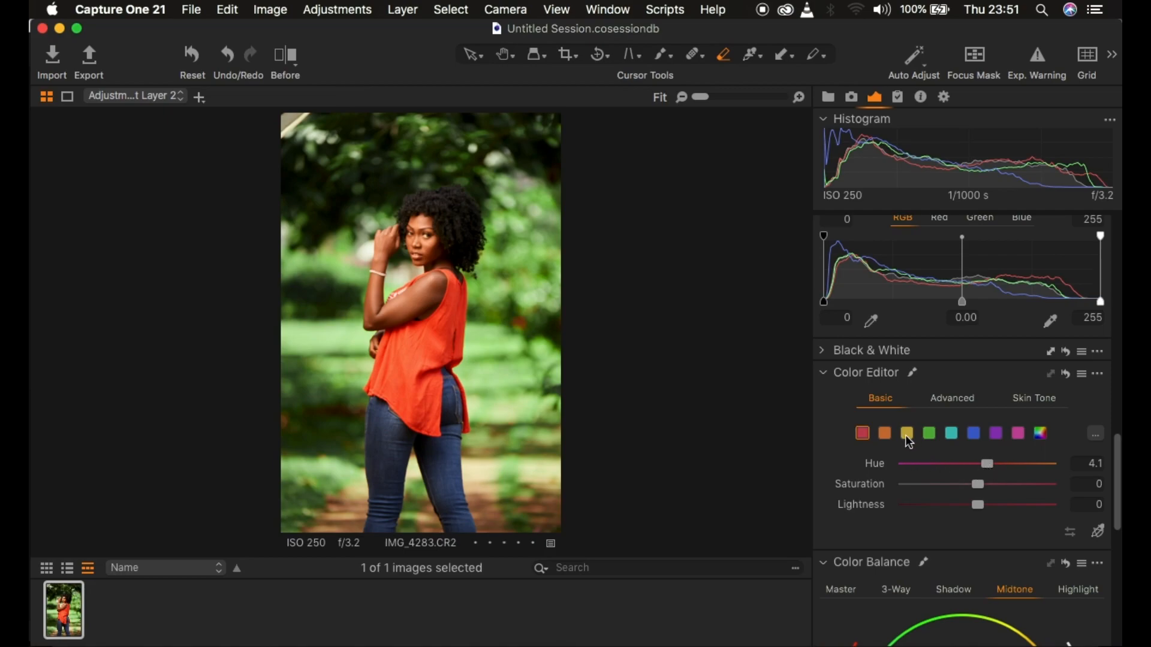
- Set the blue range's Hue to -21.8, Saturation to 9.3 and Lightness to 32.8 on Adjustment Layer 2
{"action": "left_click", "coordinate": [974, 434]}
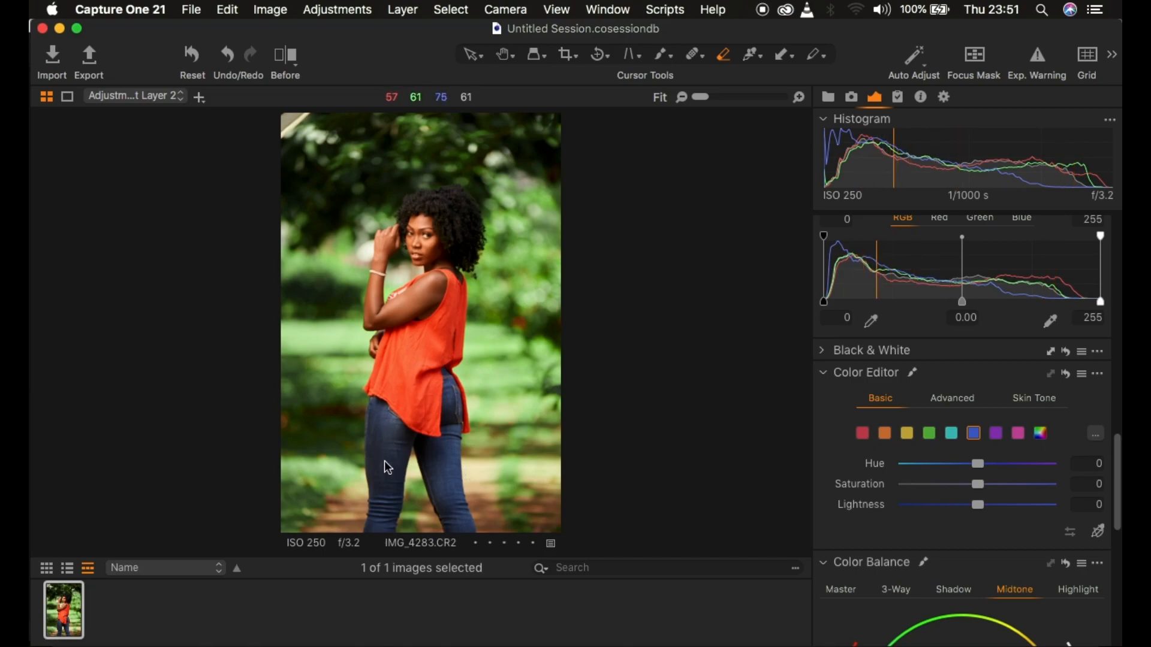
{"action": "left_click_drag", "start_coordinate": [978, 465], "coordinate": [992, 488]}
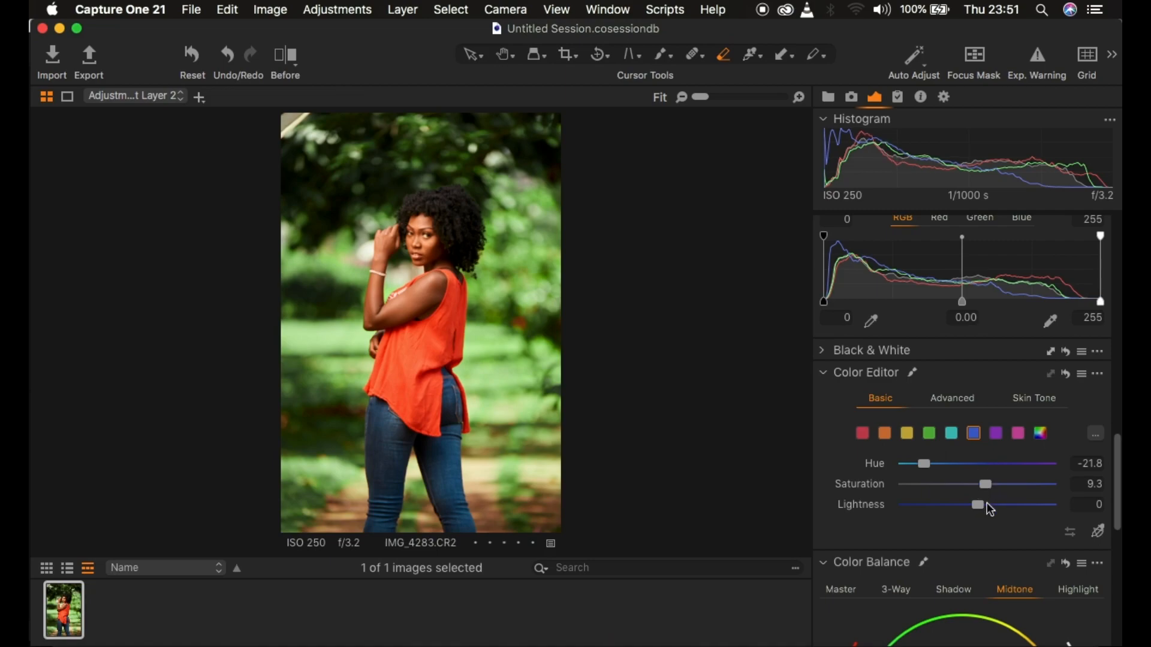
{"action": "left_click_drag", "start_coordinate": [979, 509], "coordinate": [1010, 508]}
{"action": "left_click_drag", "start_coordinate": [1008, 507], "coordinate": [1028, 507]}
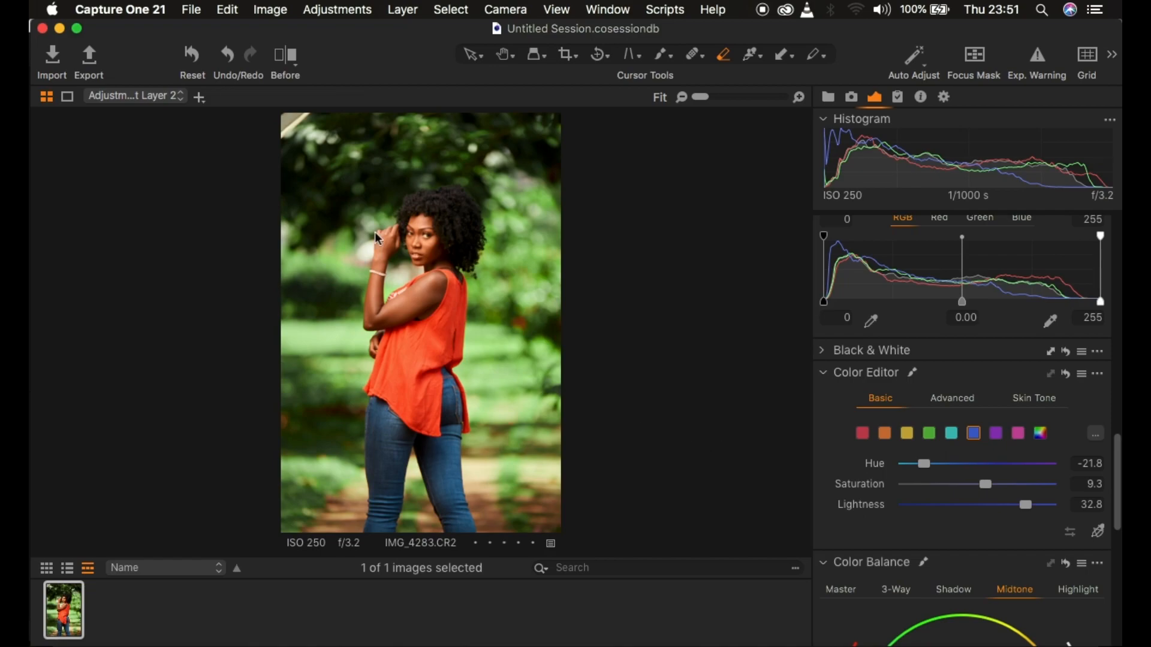
- Compare the edited portrait with the original in the split Before/After view, sweeping the divider across the whole photo
{"action": "left_click", "coordinate": [286, 55]}
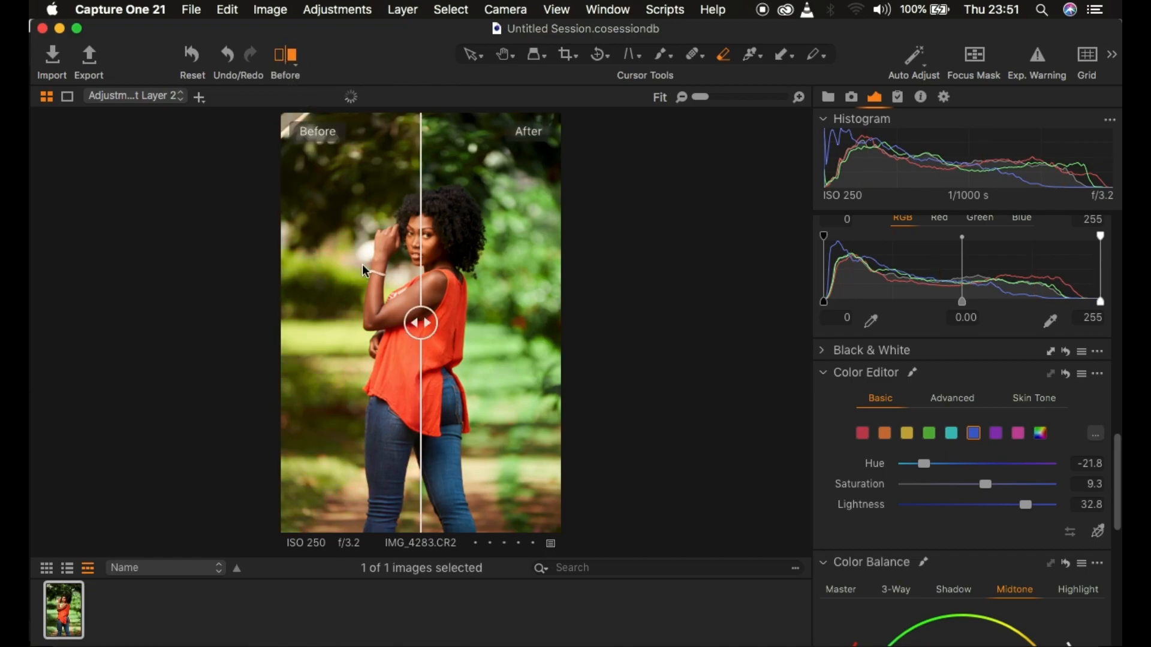
{"action": "left_click_drag", "start_coordinate": [423, 332], "coordinate": [561, 345]}
{"action": "left_click_drag", "start_coordinate": [367, 342], "coordinate": [252, 356]}
{"action": "left_click_drag", "start_coordinate": [331, 344], "coordinate": [241, 380]}
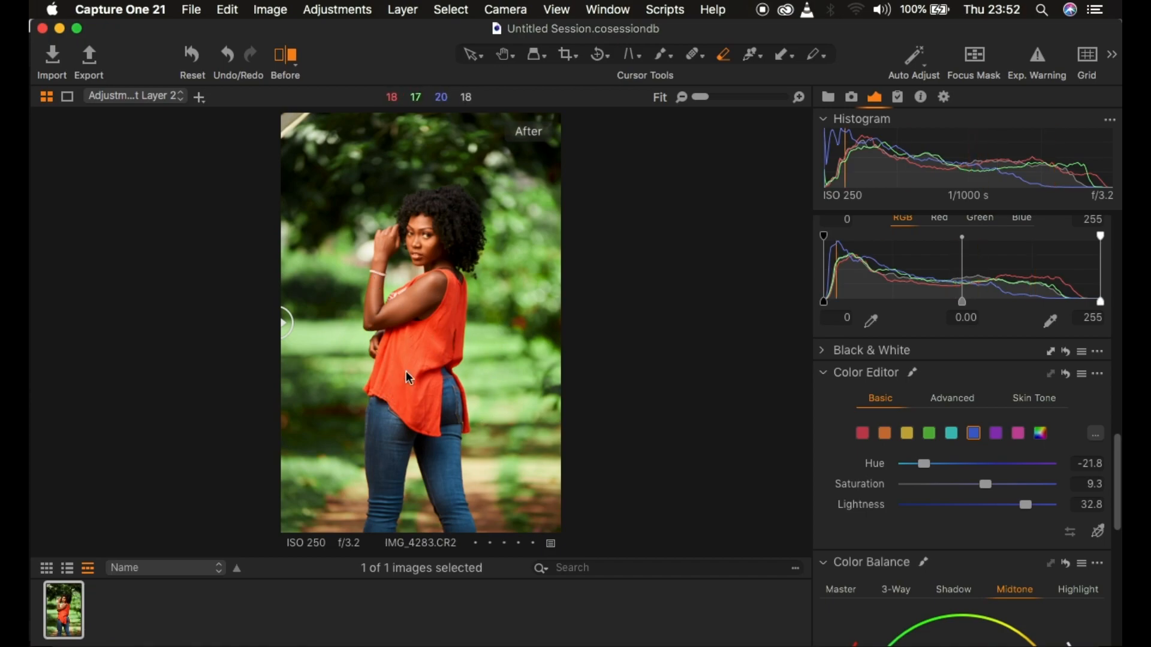
{"action": "left_click", "coordinate": [326, 11]}
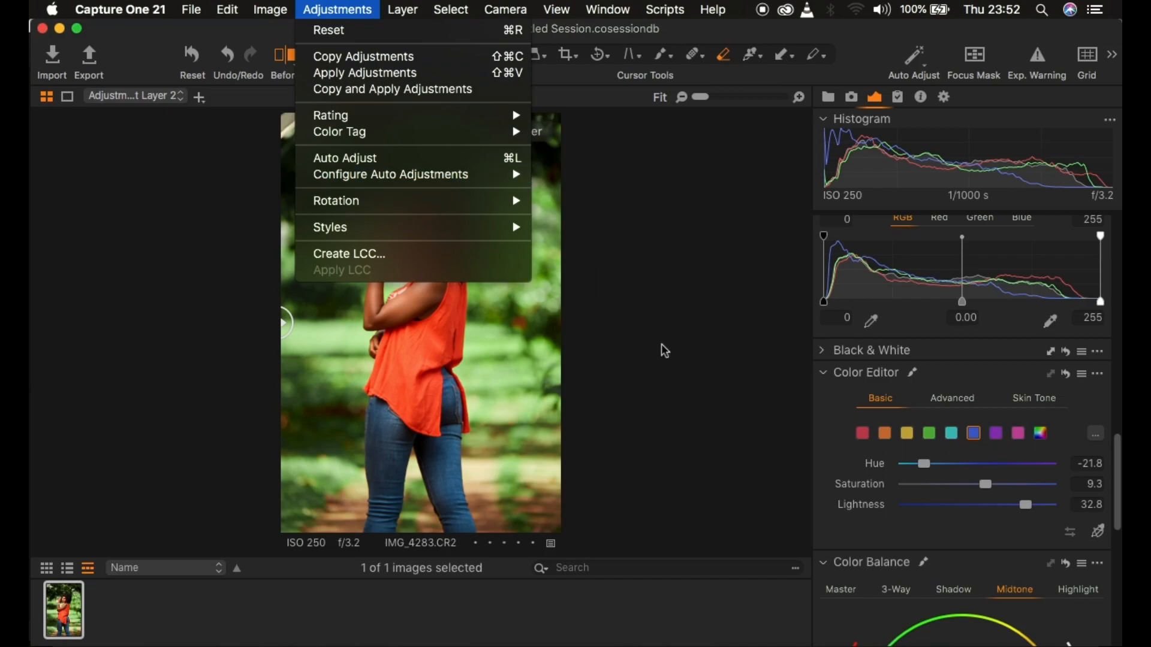
{"action": "left_click", "coordinate": [654, 189]}
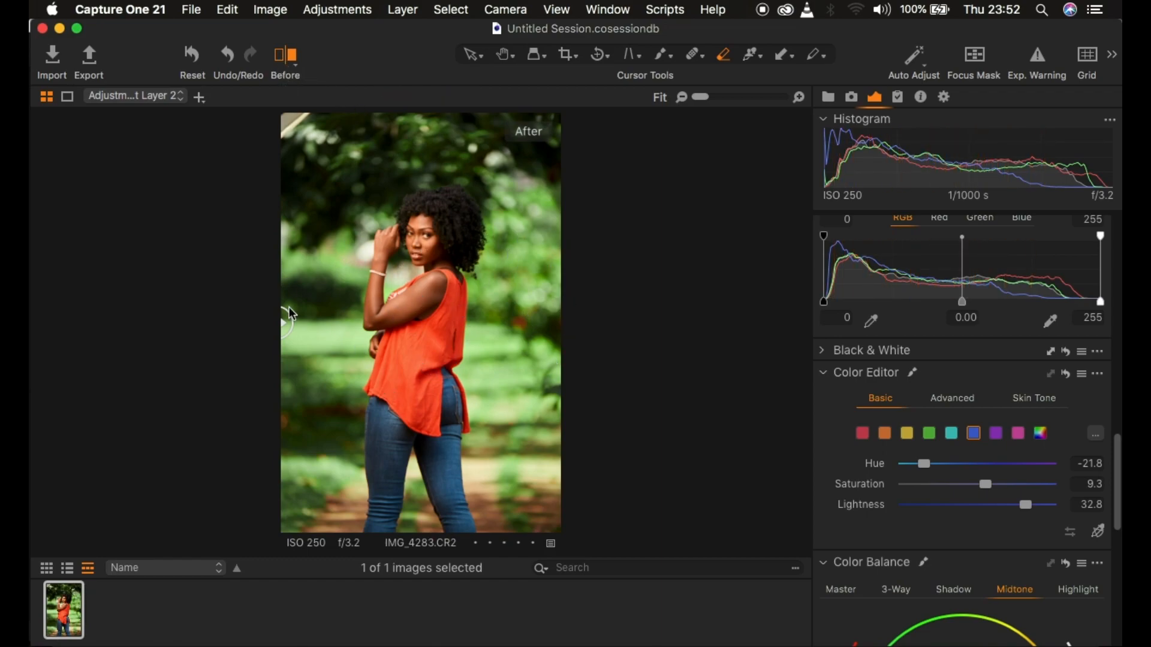
{"action": "left_click_drag", "start_coordinate": [288, 325], "coordinate": [214, 333]}
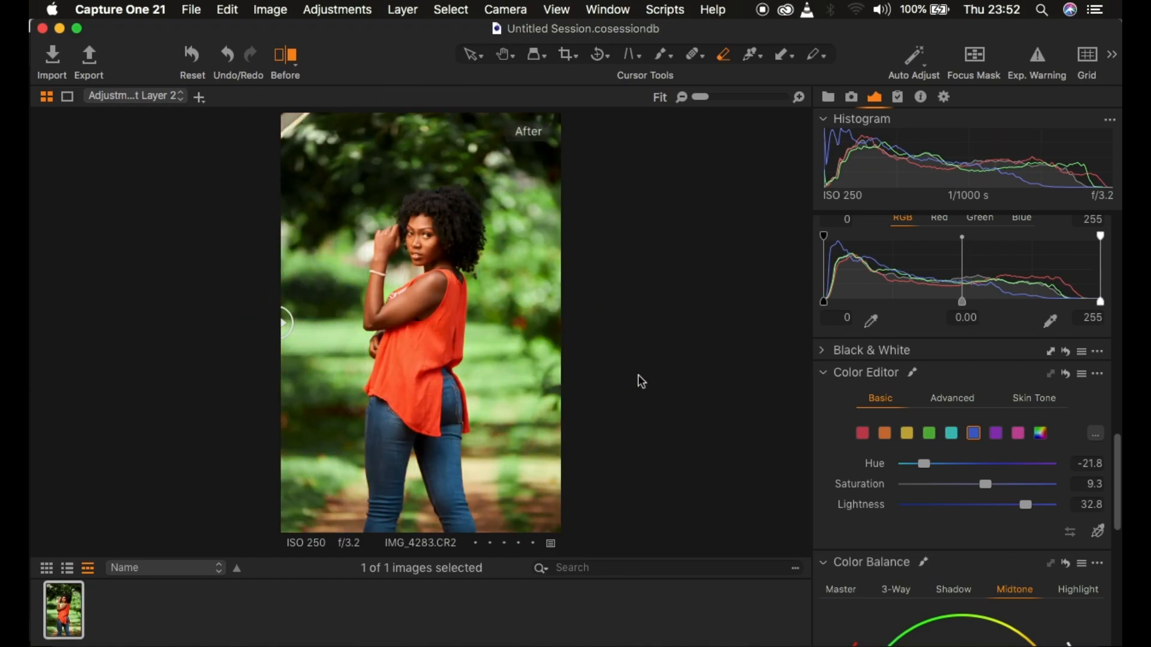